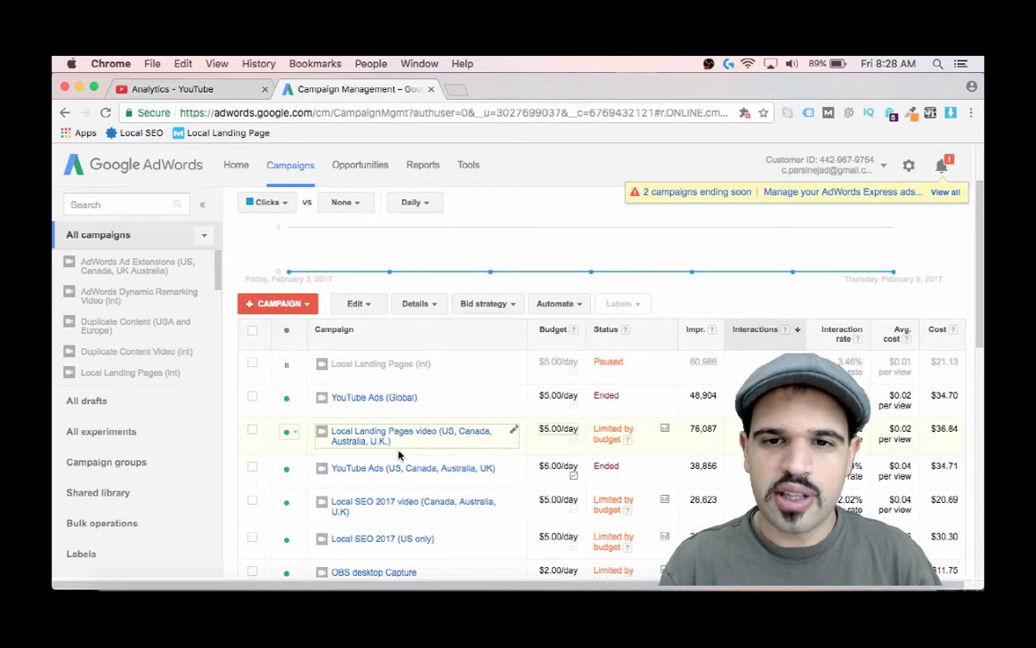
Step: Open the Local SEO 2017 (US only) campaign, examine its views chart and ad group row, and return to the campaign list
{"action": "scroll", "coordinate": [398, 441], "scroll_direction": "down", "scroll_amount": 3}
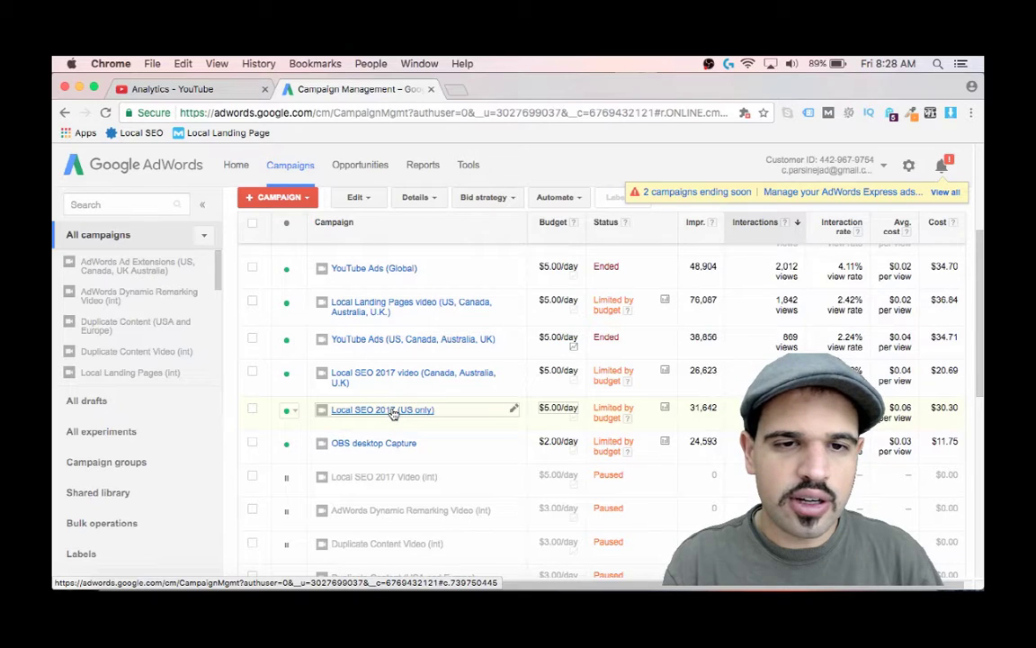
{"action": "left_click", "coordinate": [393, 412]}
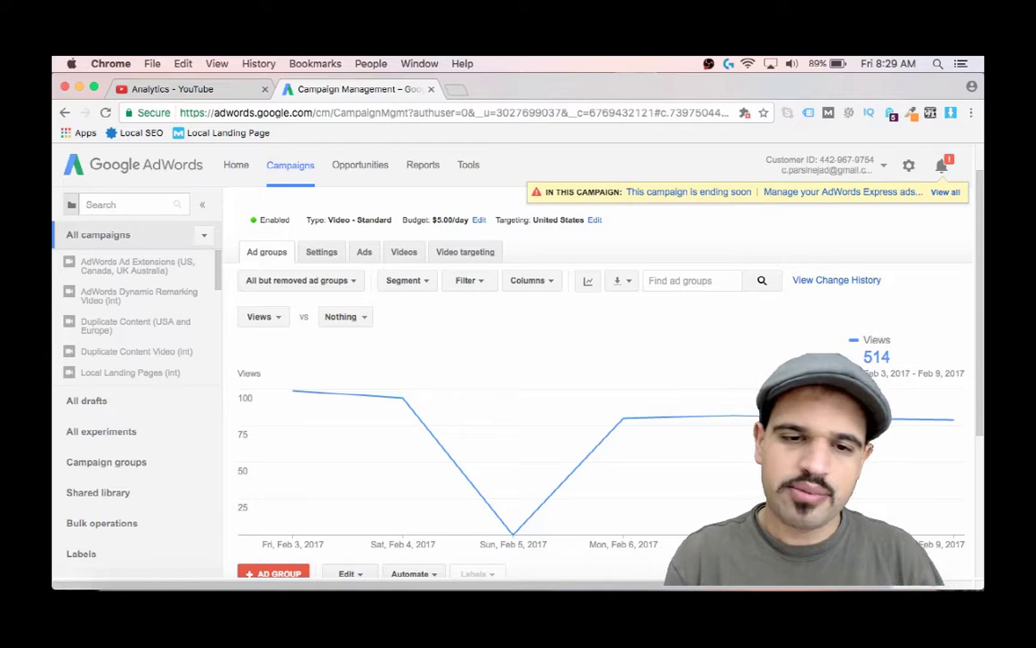
{"action": "scroll", "coordinate": [612, 324], "scroll_direction": "down", "scroll_amount": 3}
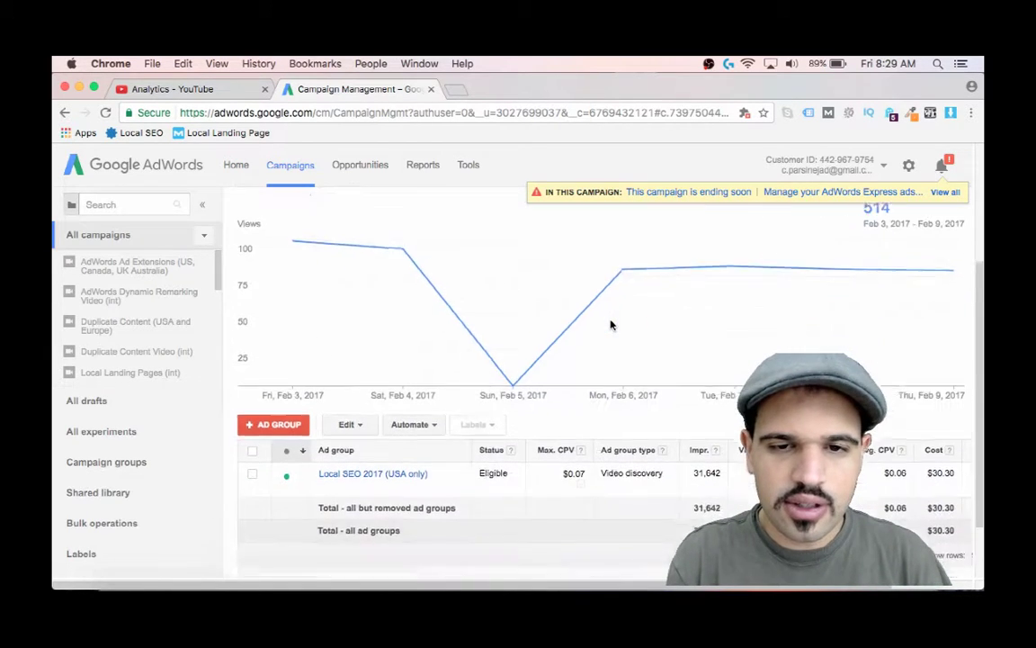
{"action": "scroll", "coordinate": [610, 324], "scroll_direction": "down", "scroll_amount": 2}
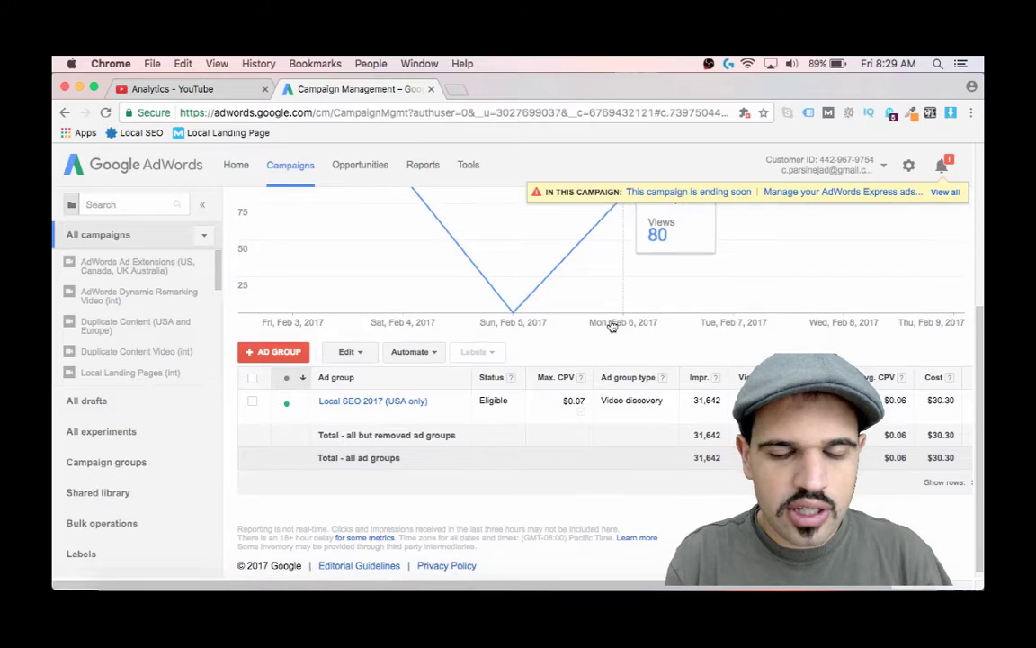
{"action": "scroll", "coordinate": [611, 324], "scroll_direction": "up", "scroll_amount": 2}
{"action": "left_click", "coordinate": [66, 114]}
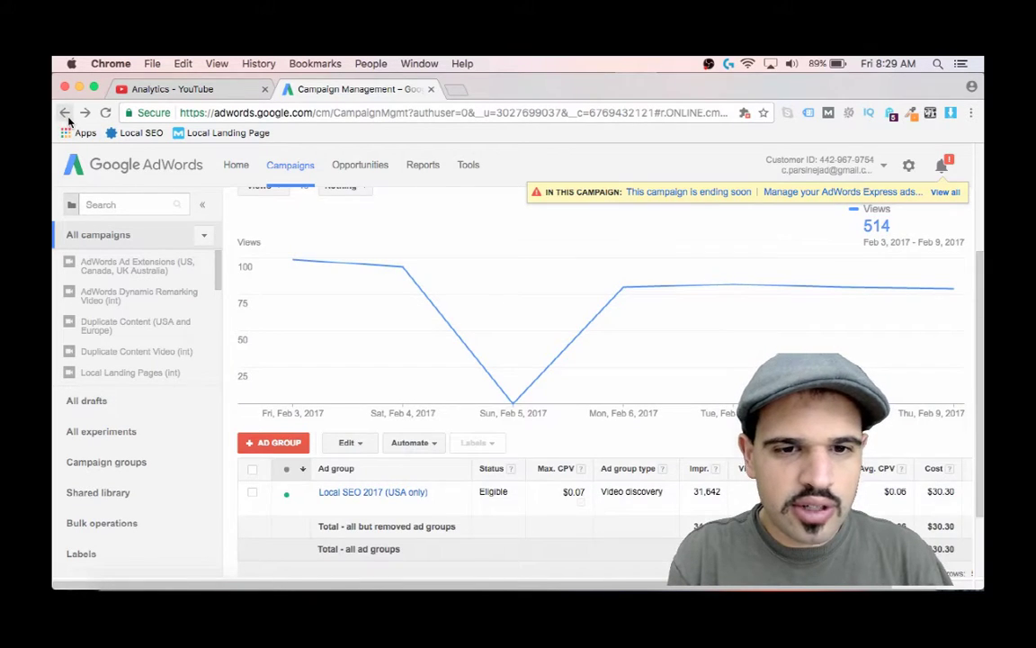
Step: Reopen the Local SEO 2017 (US only) campaign and examine its ad group's figures from Max. CPV through Earned views
{"action": "scroll", "coordinate": [365, 441], "scroll_direction": "down", "scroll_amount": 4}
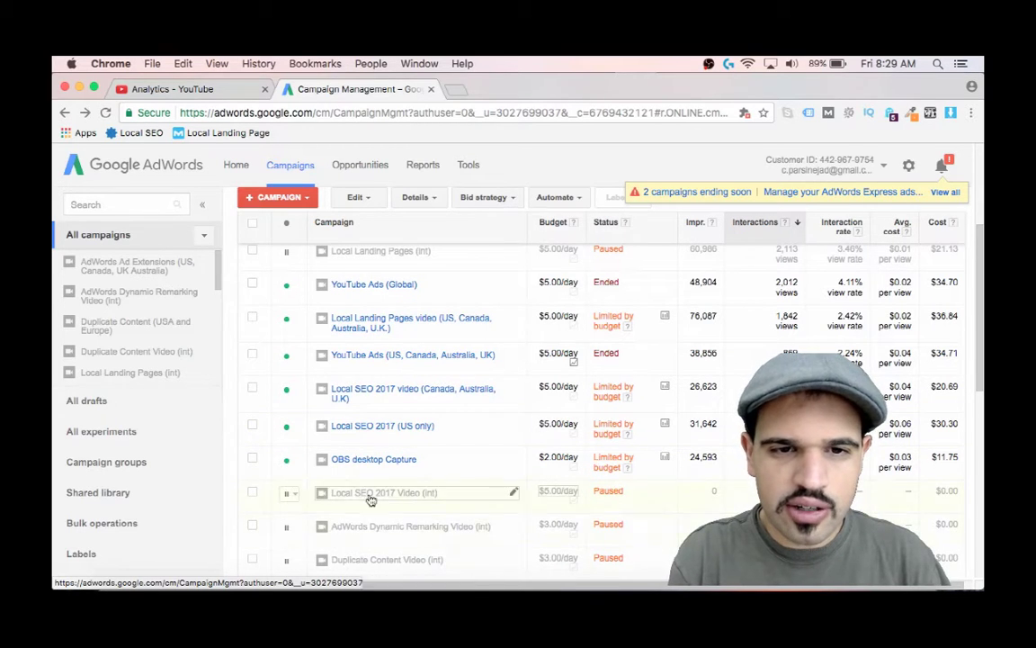
{"action": "left_click", "coordinate": [422, 428]}
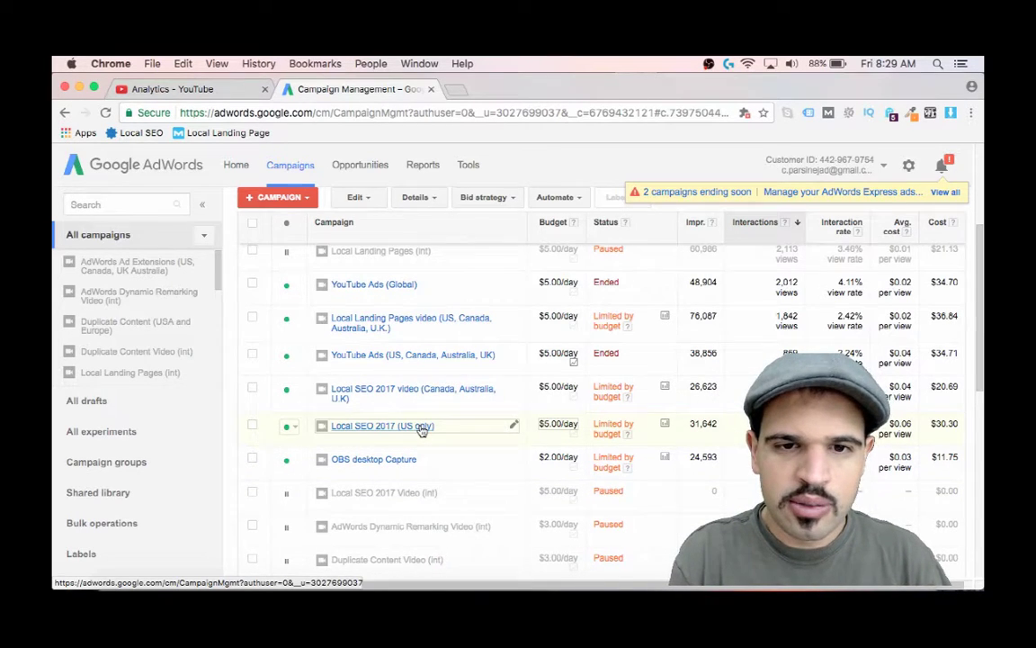
{"action": "scroll", "coordinate": [694, 416], "scroll_direction": "down", "scroll_amount": 4}
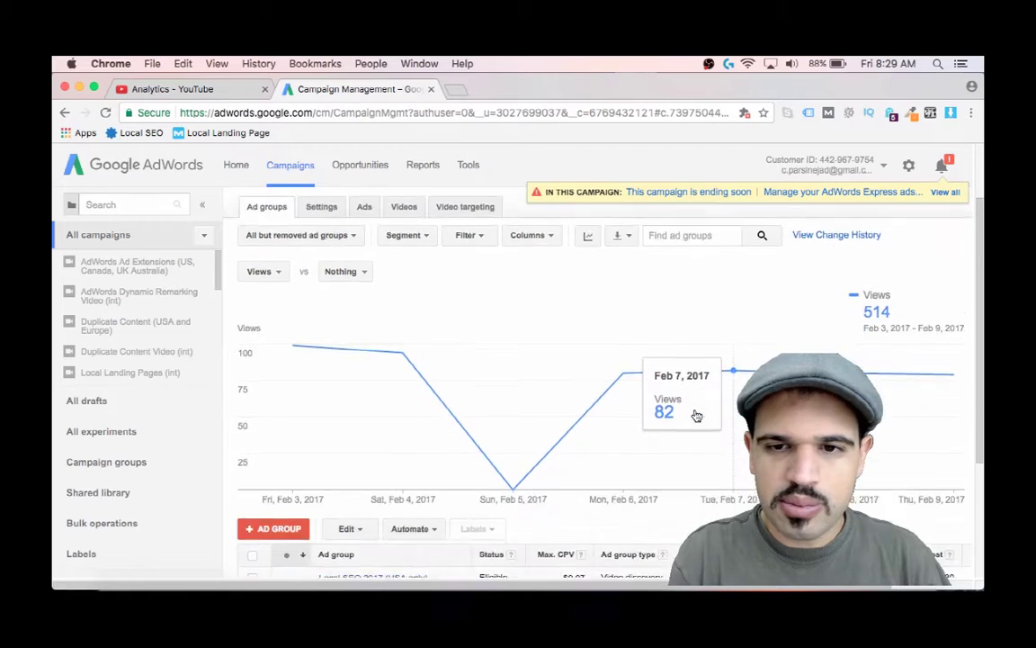
{"action": "scroll", "coordinate": [666, 413], "scroll_direction": "down", "scroll_amount": 1}
{"action": "scroll", "coordinate": [665, 414], "scroll_direction": "right", "scroll_amount": 1}
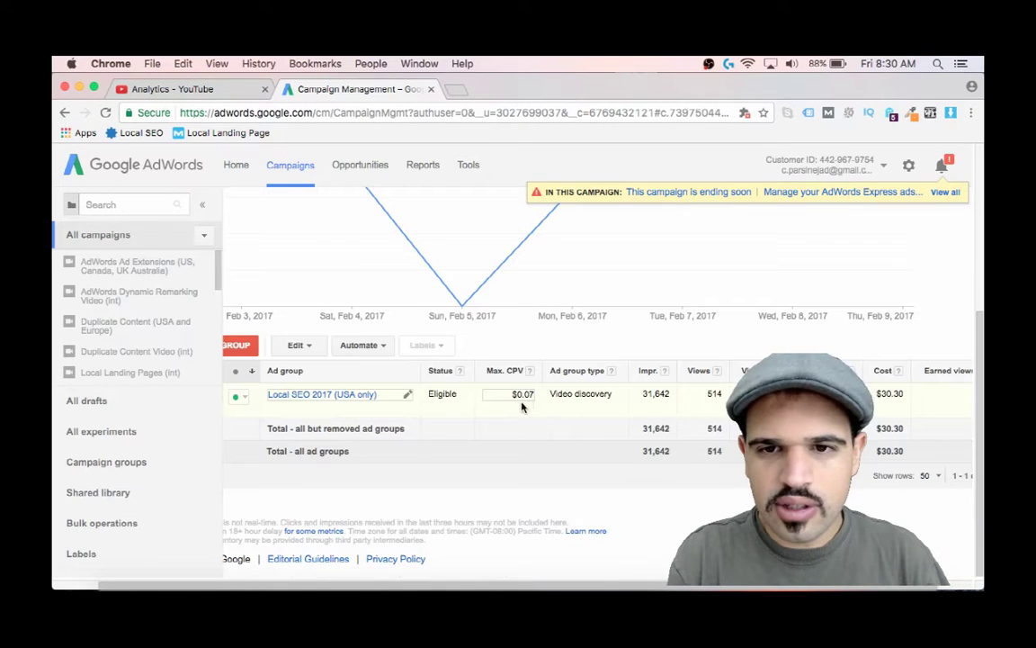
{"action": "scroll", "coordinate": [619, 407], "scroll_direction": "right", "scroll_amount": 1}
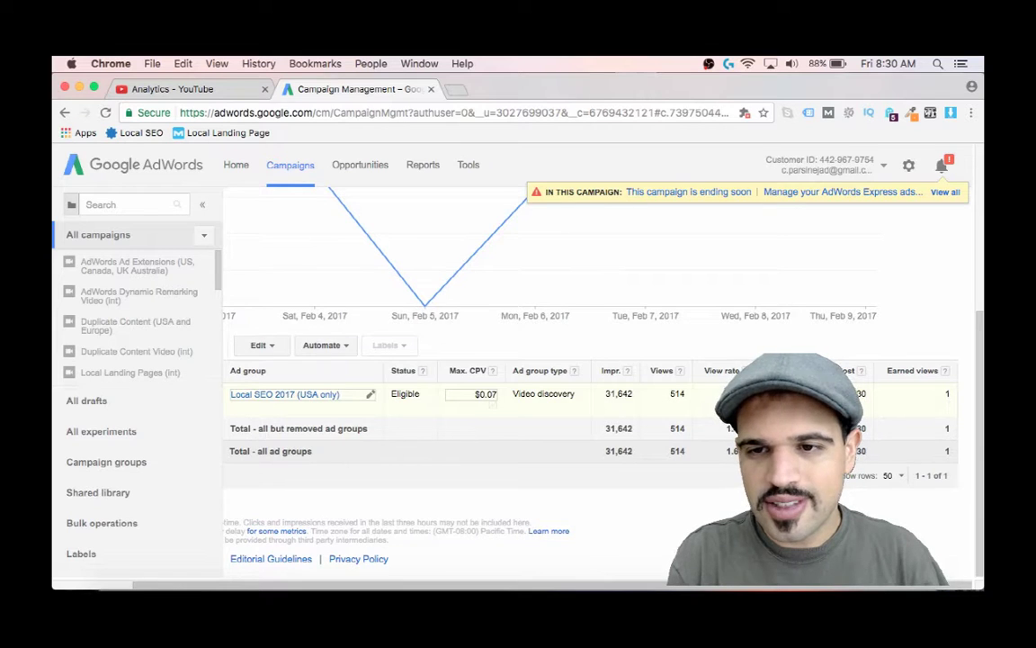
Step: Open the Local SEO 2017 (USA only) ad group and view its video ad
{"action": "scroll", "coordinate": [415, 396], "scroll_direction": "left", "scroll_amount": 2}
{"action": "left_click", "coordinate": [414, 396]}
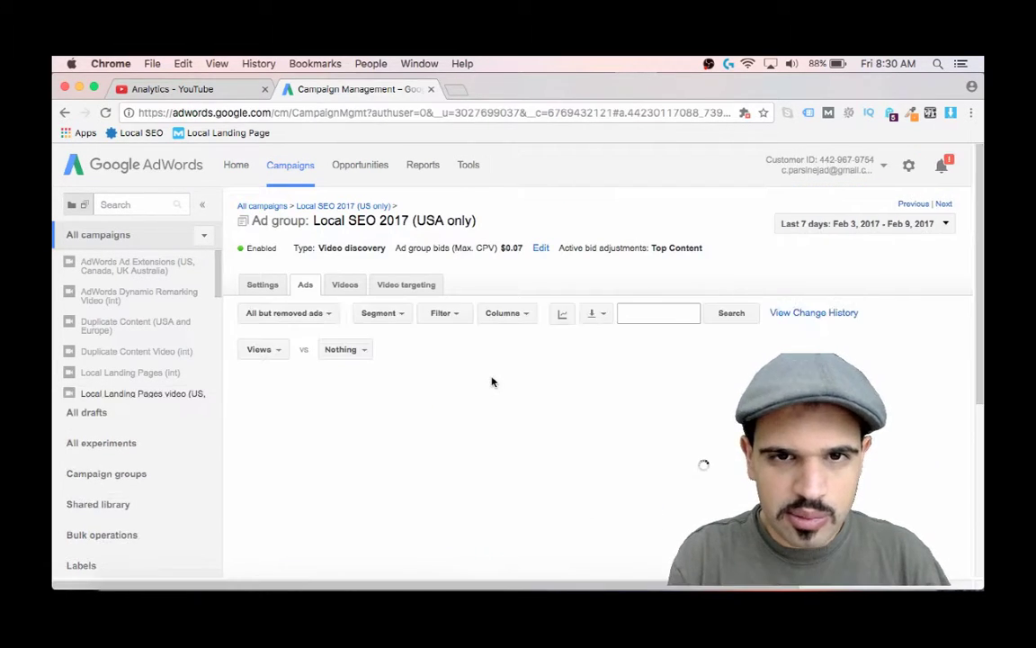
{"action": "scroll", "coordinate": [399, 352], "scroll_direction": "down", "scroll_amount": 5}
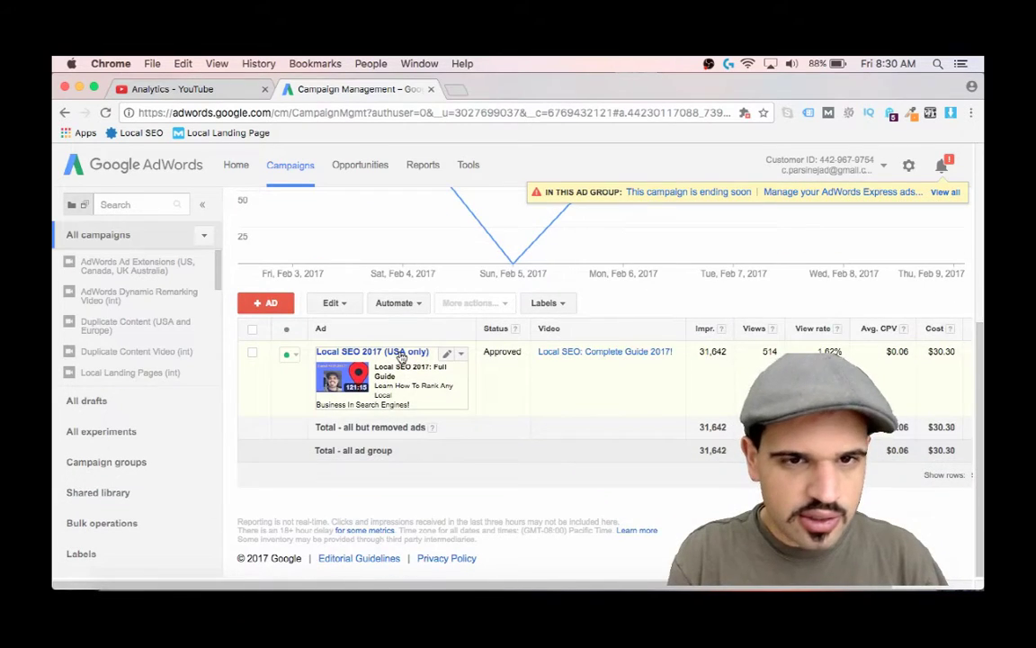
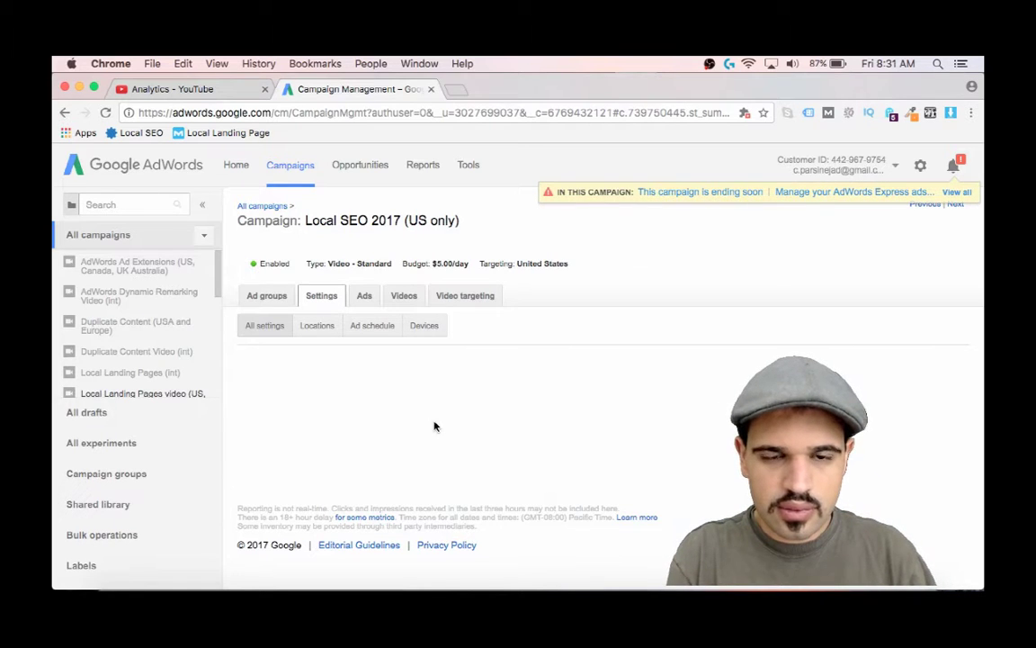
Step: Examine the Local SEO 2017 (US only) campaign's settings for budget, networks, locations, languages, devices, schedule and ad delivery
{"action": "scroll", "coordinate": [557, 396], "scroll_direction": "down", "scroll_amount": 10}
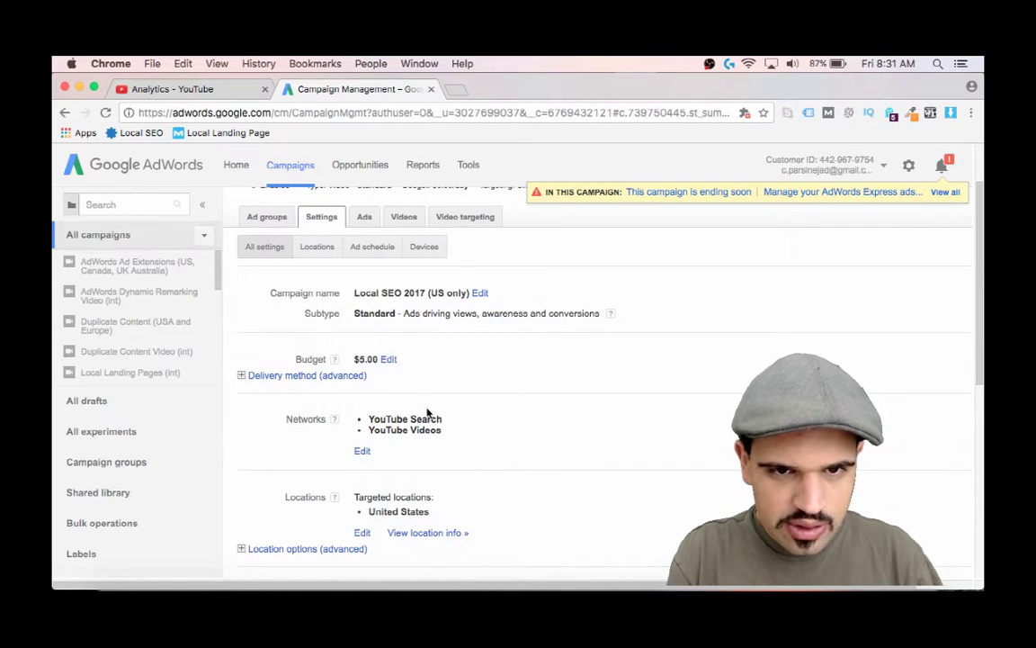
{"action": "scroll", "coordinate": [458, 435], "scroll_direction": "down", "scroll_amount": 2}
{"action": "scroll", "coordinate": [458, 434], "scroll_direction": "down", "scroll_amount": 1}
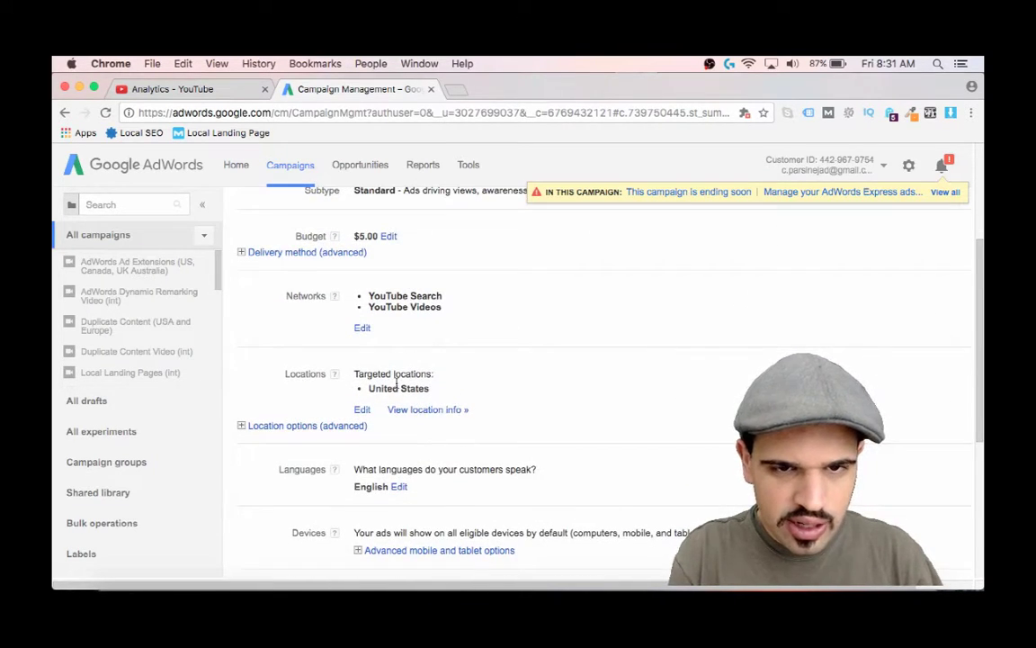
{"action": "scroll", "coordinate": [471, 509], "scroll_direction": "down", "scroll_amount": 3}
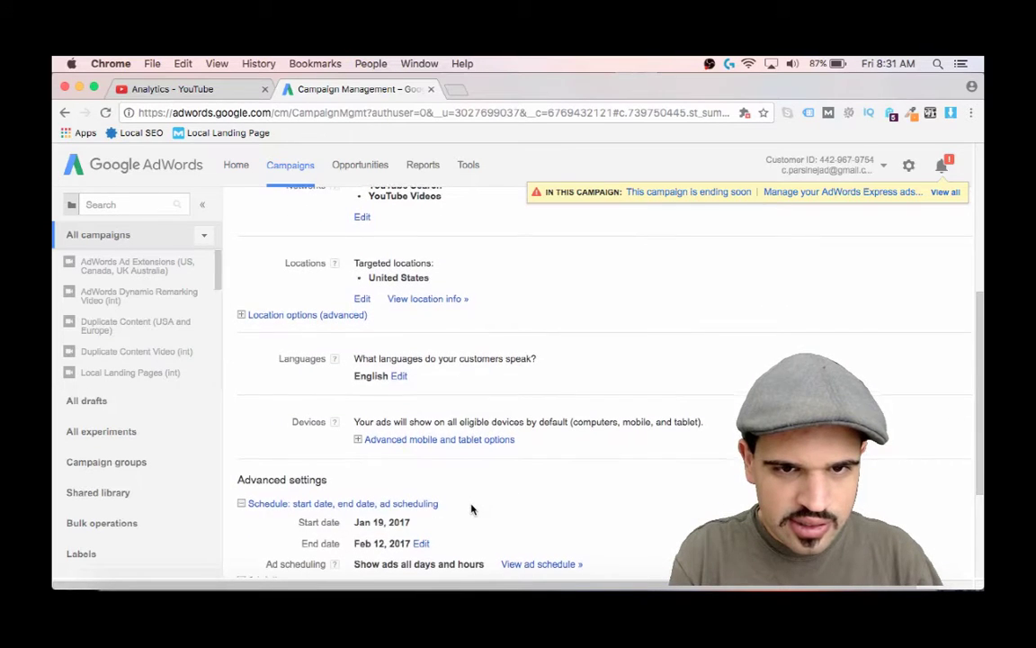
{"action": "scroll", "coordinate": [471, 509], "scroll_direction": "down", "scroll_amount": 4}
{"action": "scroll", "coordinate": [471, 509], "scroll_direction": "down", "scroll_amount": 1}
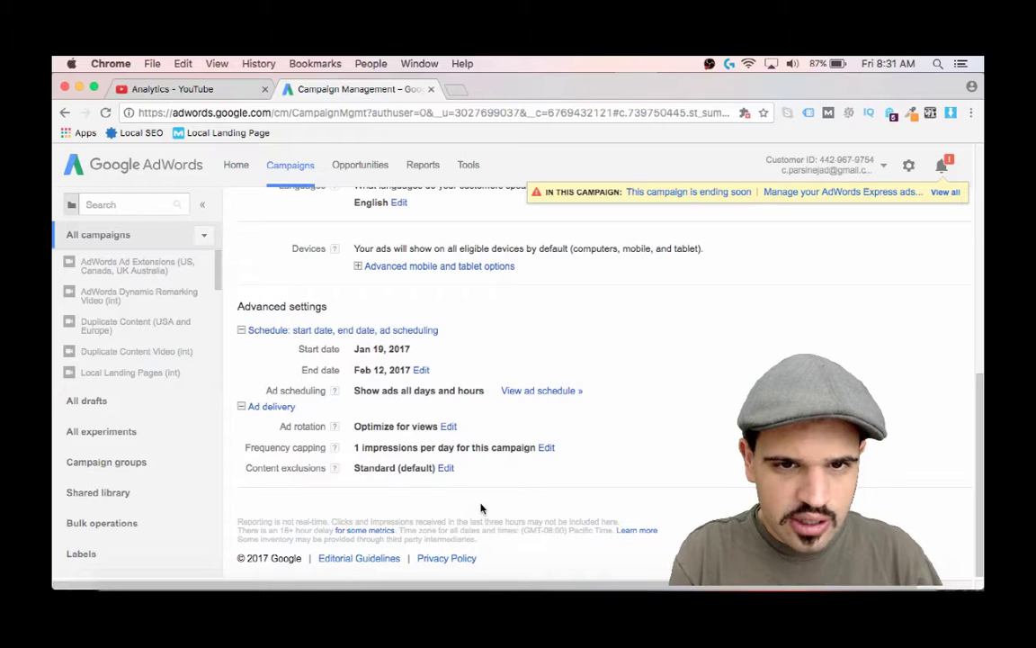
{"action": "scroll", "coordinate": [480, 505], "scroll_direction": "up", "scroll_amount": 4}
{"action": "scroll", "coordinate": [405, 494], "scroll_direction": "down", "scroll_amount": 1}
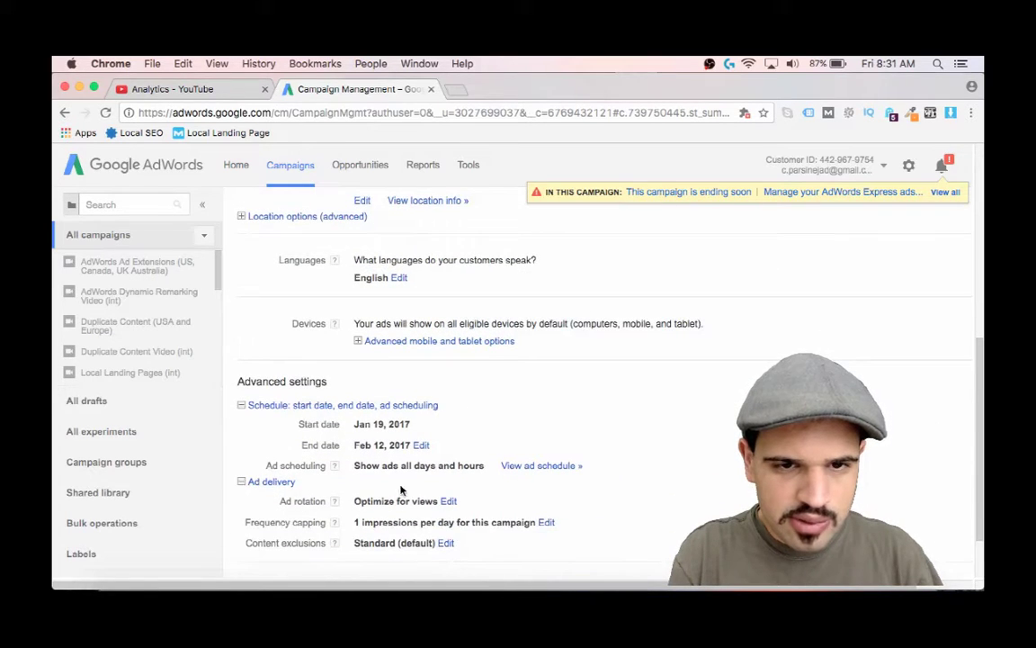
Step: Return to the all-campaigns overview and look through the list of campaigns
{"action": "scroll", "coordinate": [464, 519], "scroll_direction": "up", "scroll_amount": 5}
{"action": "left_click", "coordinate": [304, 173]}
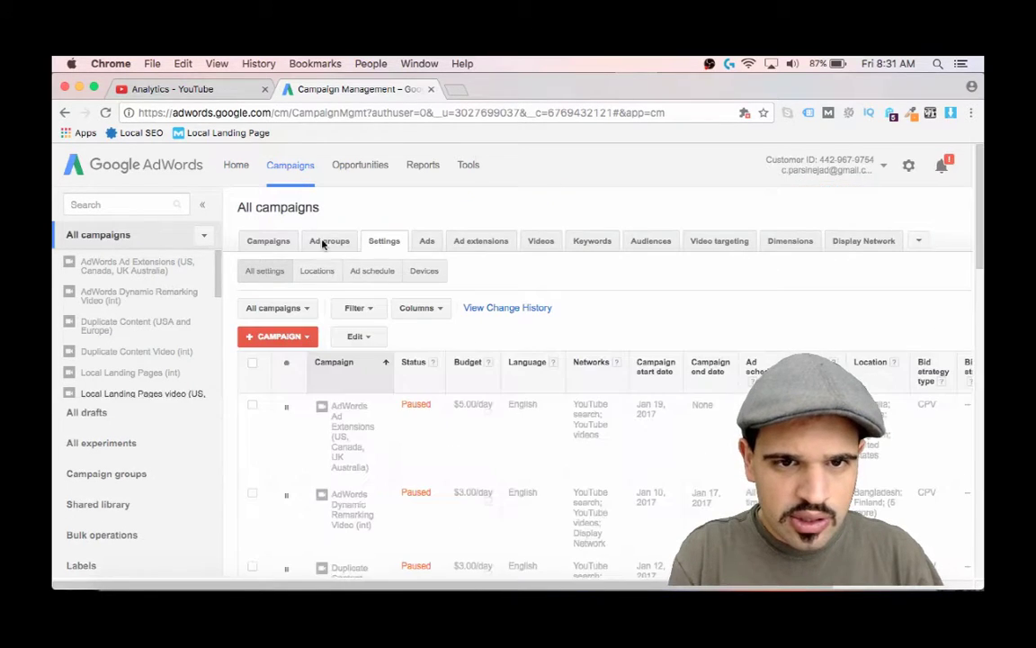
{"action": "scroll", "coordinate": [431, 397], "scroll_direction": "down", "scroll_amount": 3}
{"action": "scroll", "coordinate": [422, 387], "scroll_direction": "up", "scroll_amount": 3}
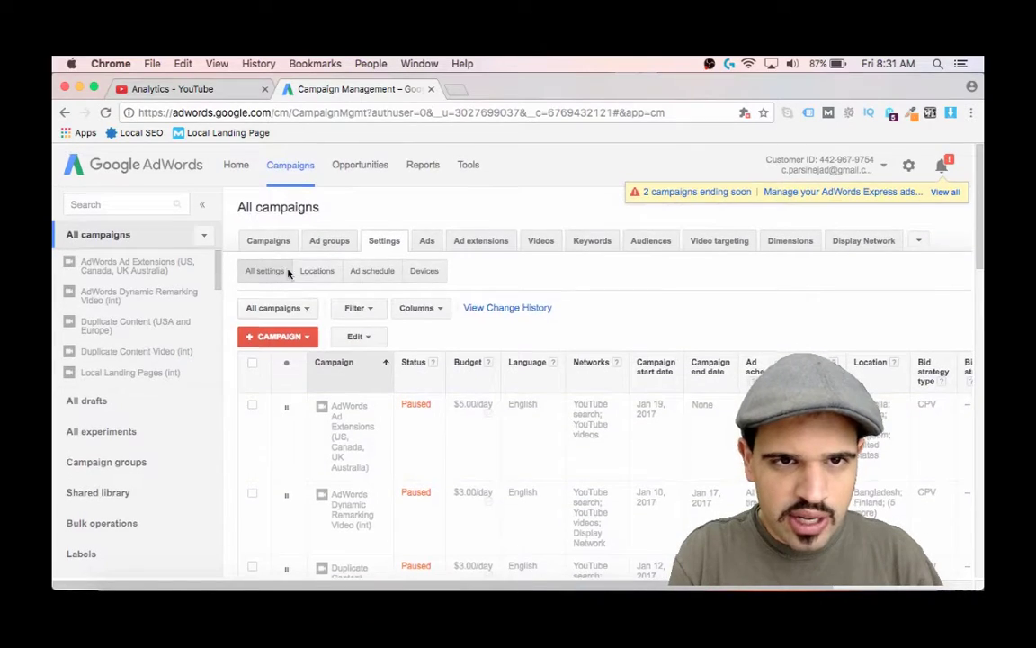
{"action": "left_click", "coordinate": [270, 240]}
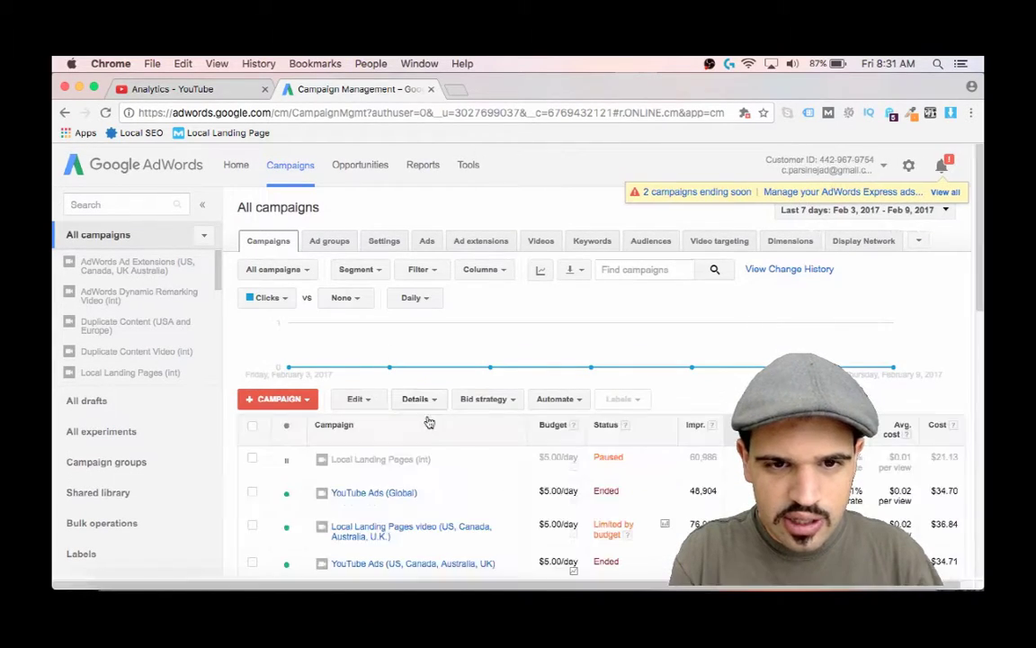
{"action": "scroll", "coordinate": [425, 438], "scroll_direction": "down", "scroll_amount": 3}
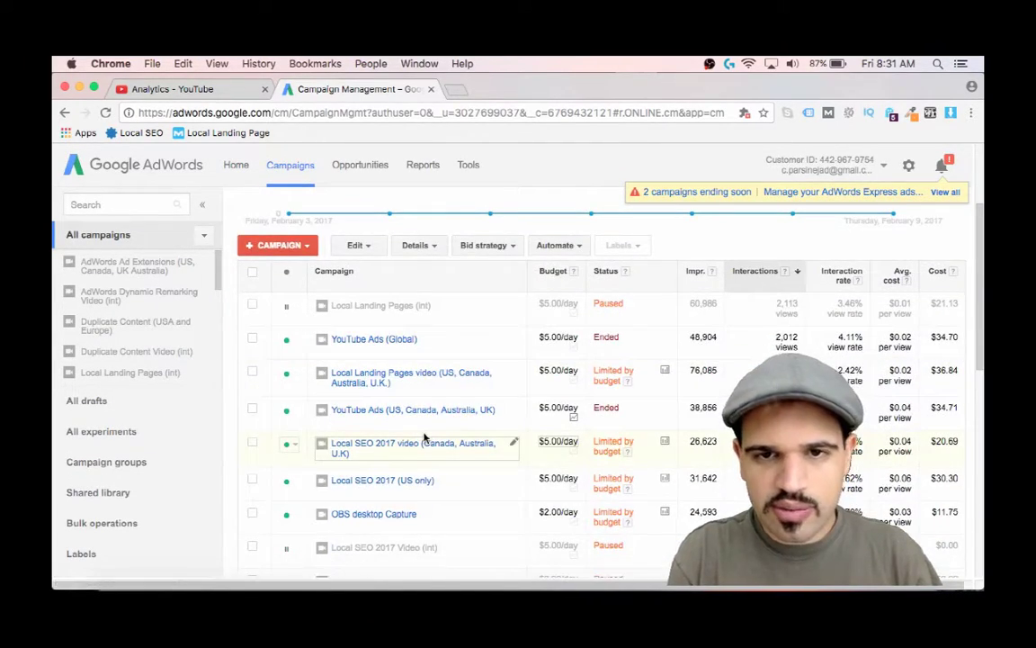
{"action": "scroll", "coordinate": [426, 438], "scroll_direction": "down", "scroll_amount": 2}
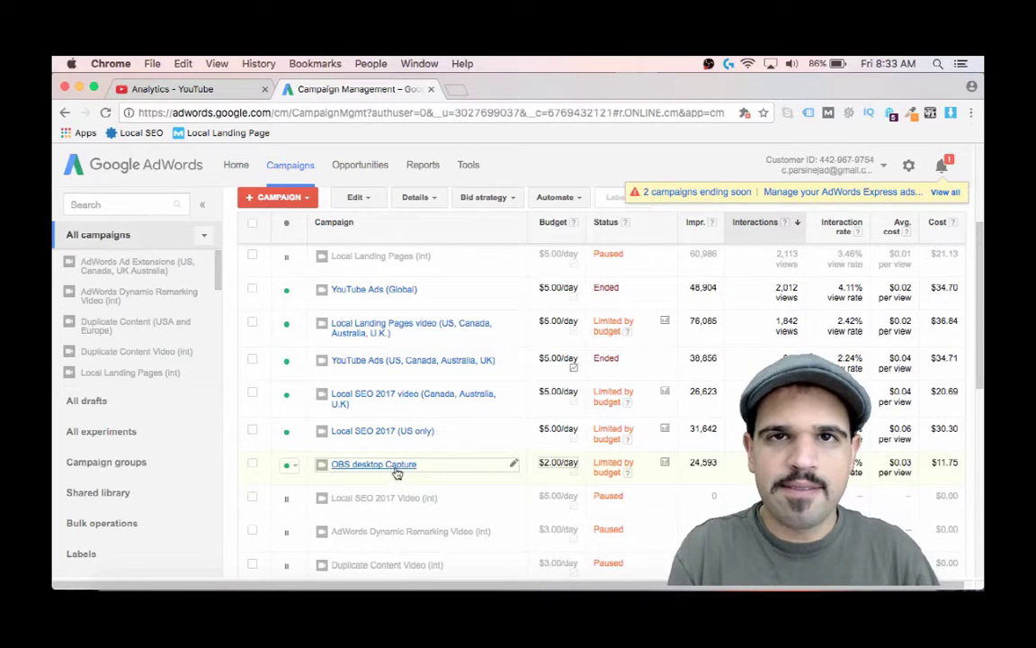
Step: Open the OBS desktop Capture campaign and its ad group, and examine the ad's figures including Earned views
{"action": "left_click", "coordinate": [391, 465]}
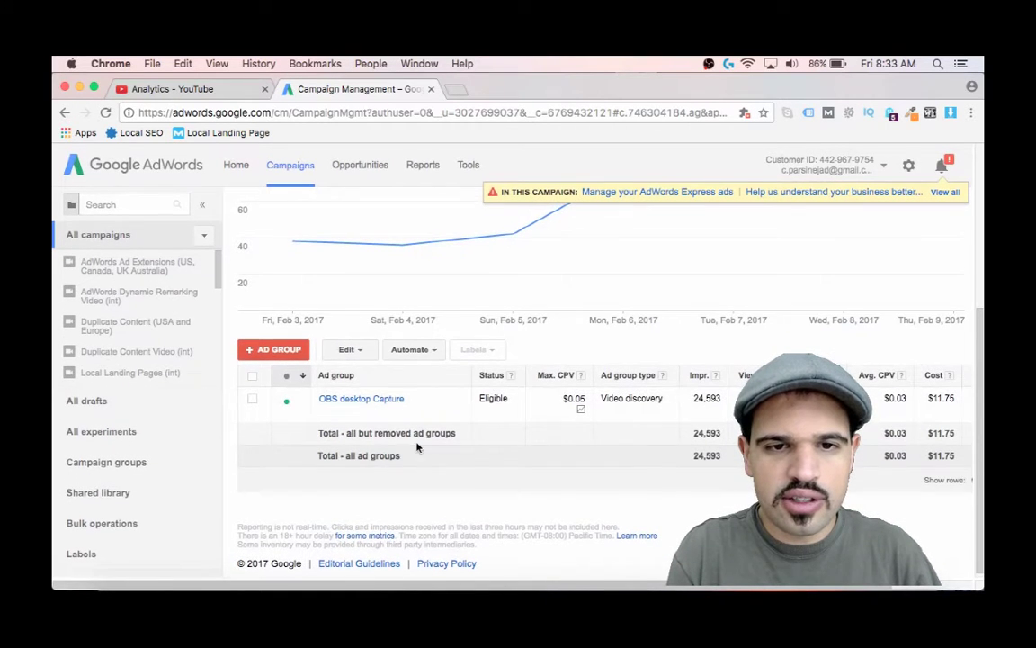
{"action": "left_click", "coordinate": [374, 402]}
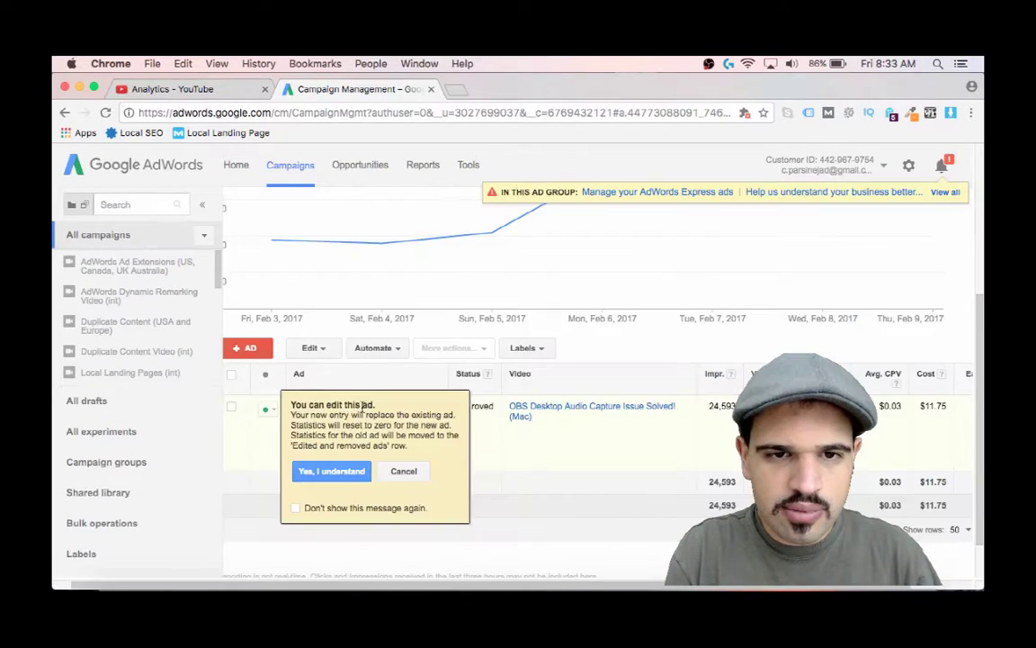
{"action": "left_click", "coordinate": [404, 471]}
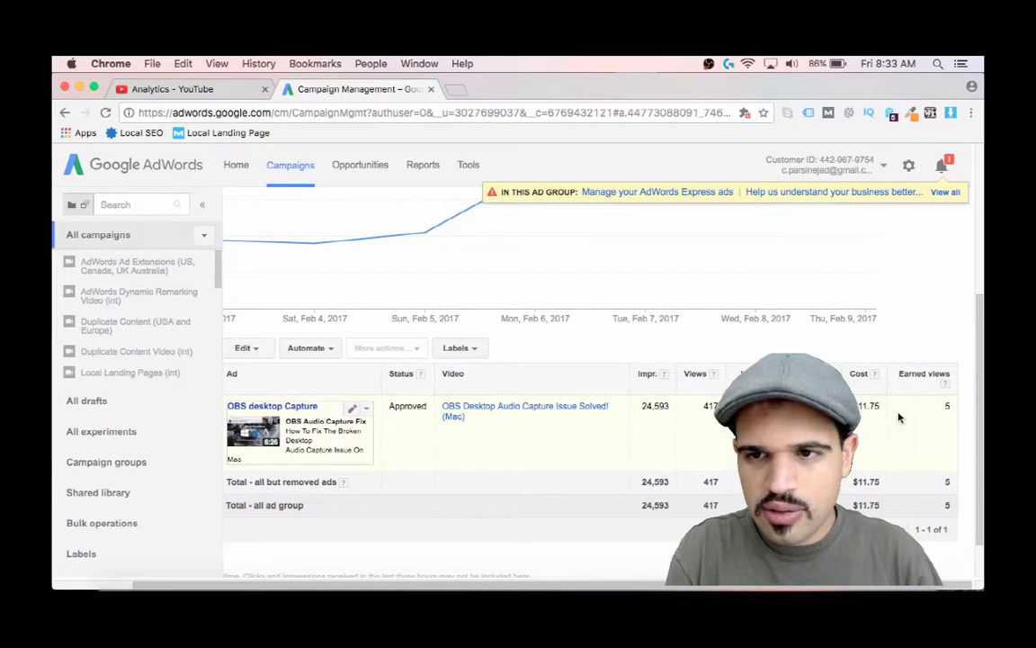
{"action": "mouse_move", "coordinate": [950, 392]}
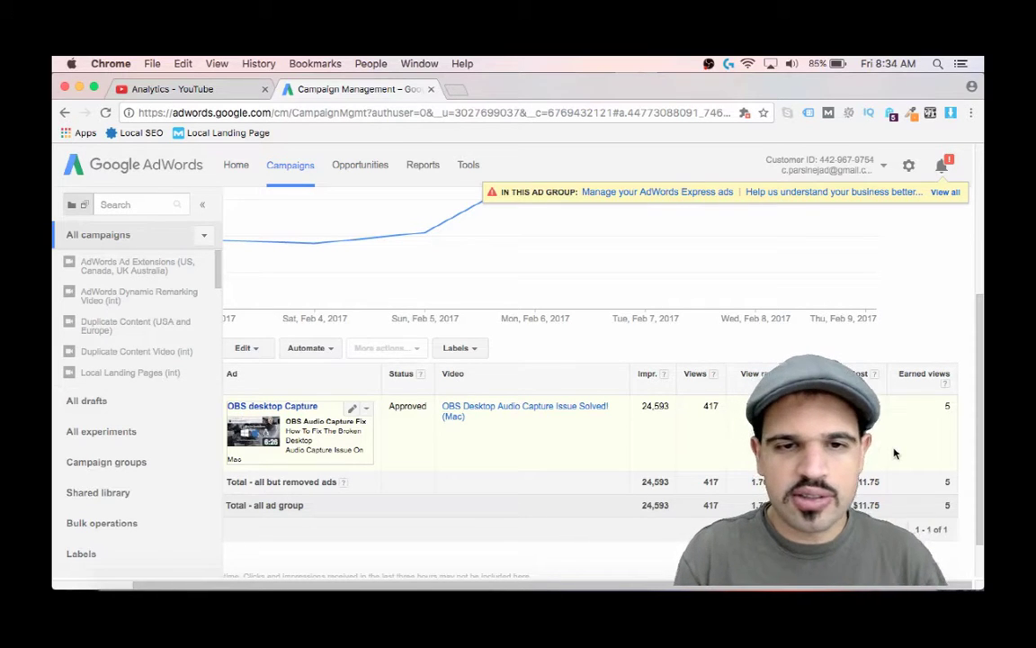
{"action": "scroll", "coordinate": [895, 453], "scroll_direction": "left", "scroll_amount": 5}
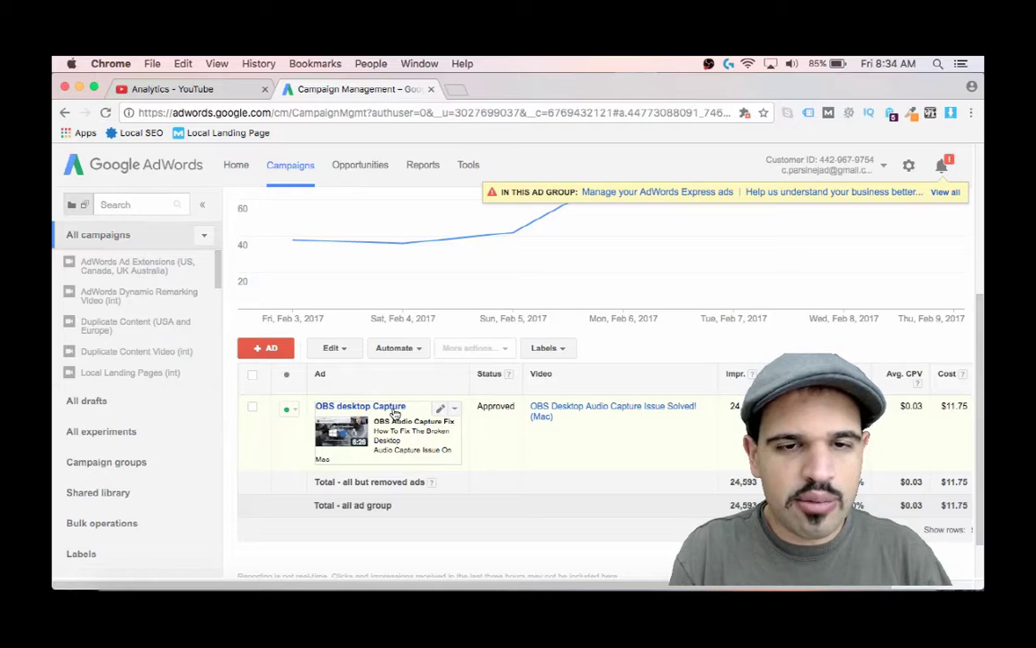
{"action": "left_click", "coordinate": [394, 412]}
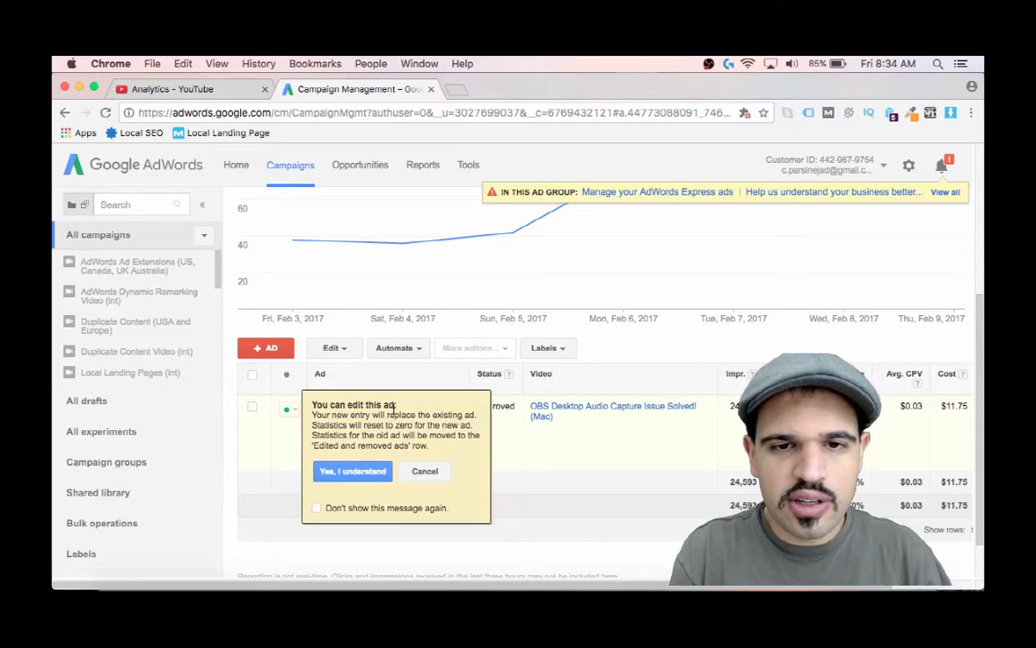
{"action": "left_click", "coordinate": [426, 469]}
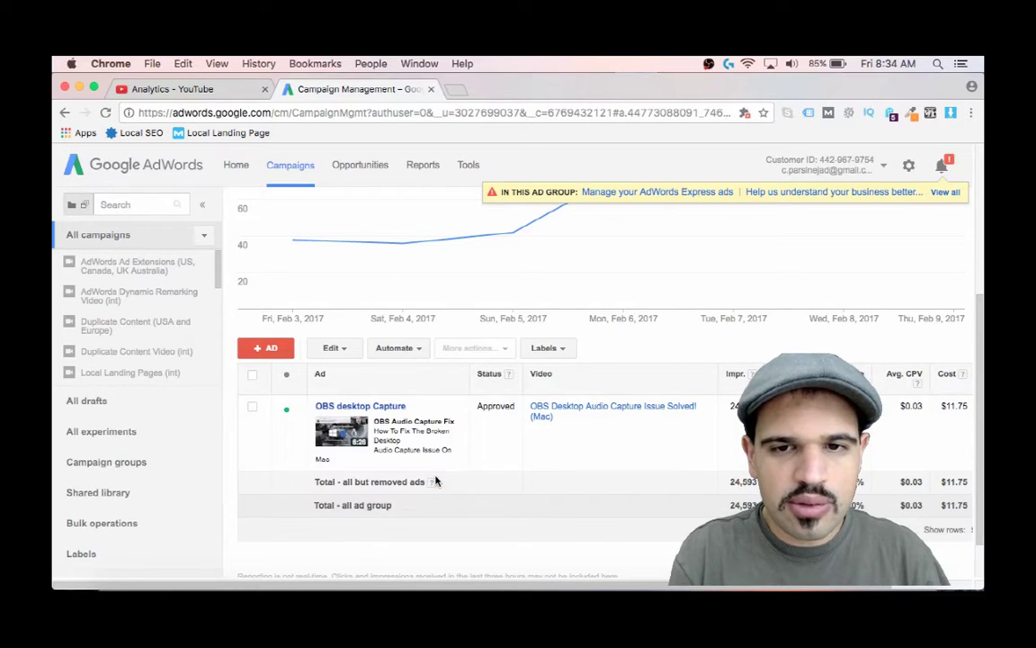
{"action": "left_click", "coordinate": [360, 407]}
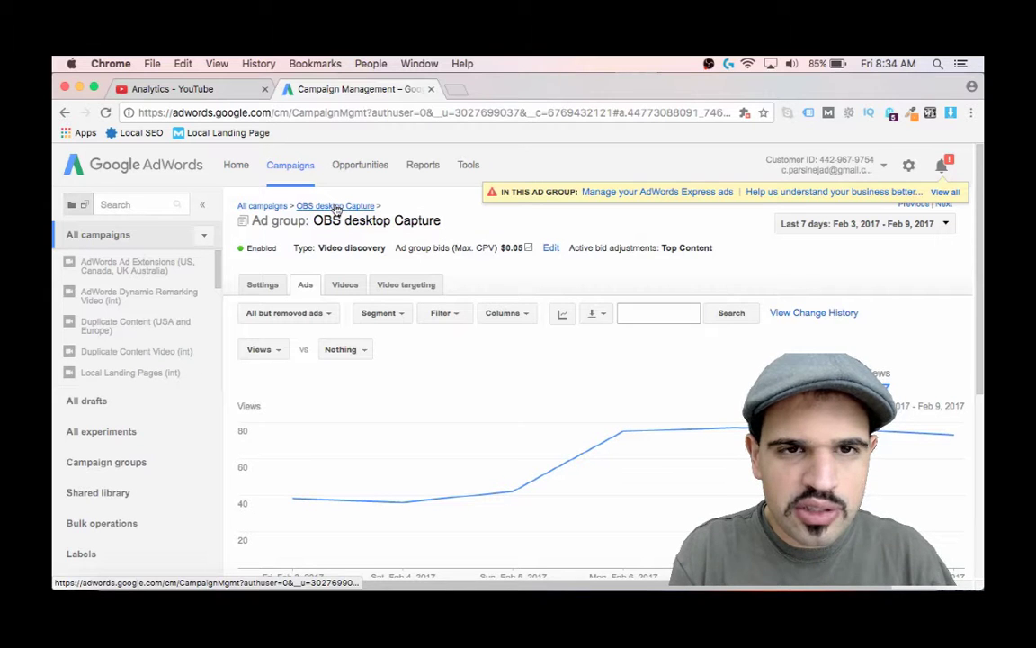
Step: Go back to the OBS desktop Capture campaign's ad groups and reopen the OBS desktop Capture ad group to view its ad
{"action": "left_click", "coordinate": [336, 207]}
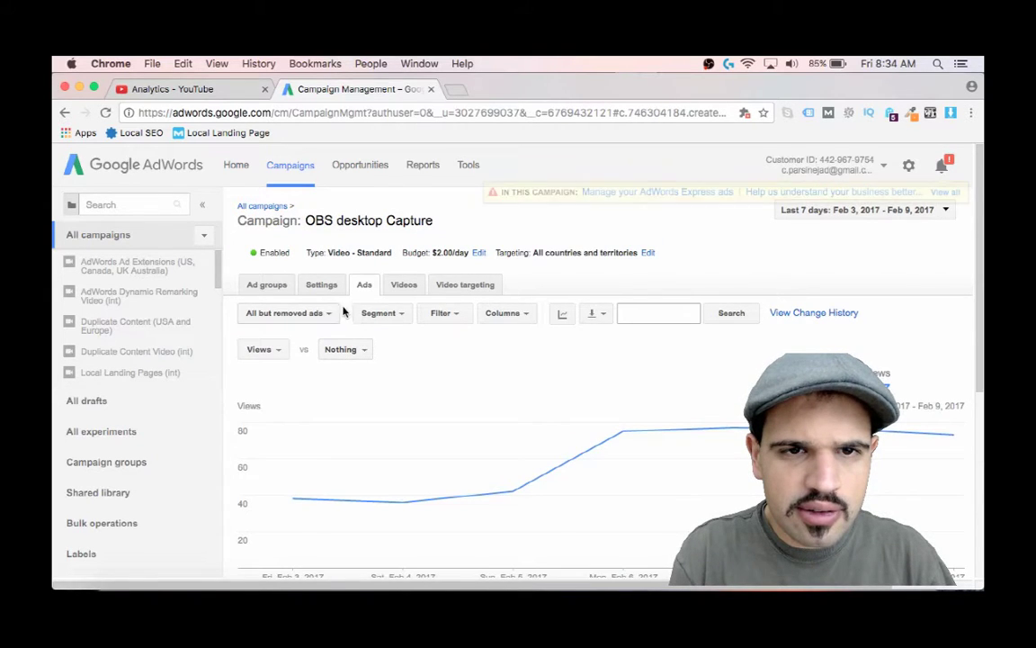
{"action": "left_click", "coordinate": [270, 284]}
{"action": "scroll", "coordinate": [375, 370], "scroll_direction": "down", "scroll_amount": 5}
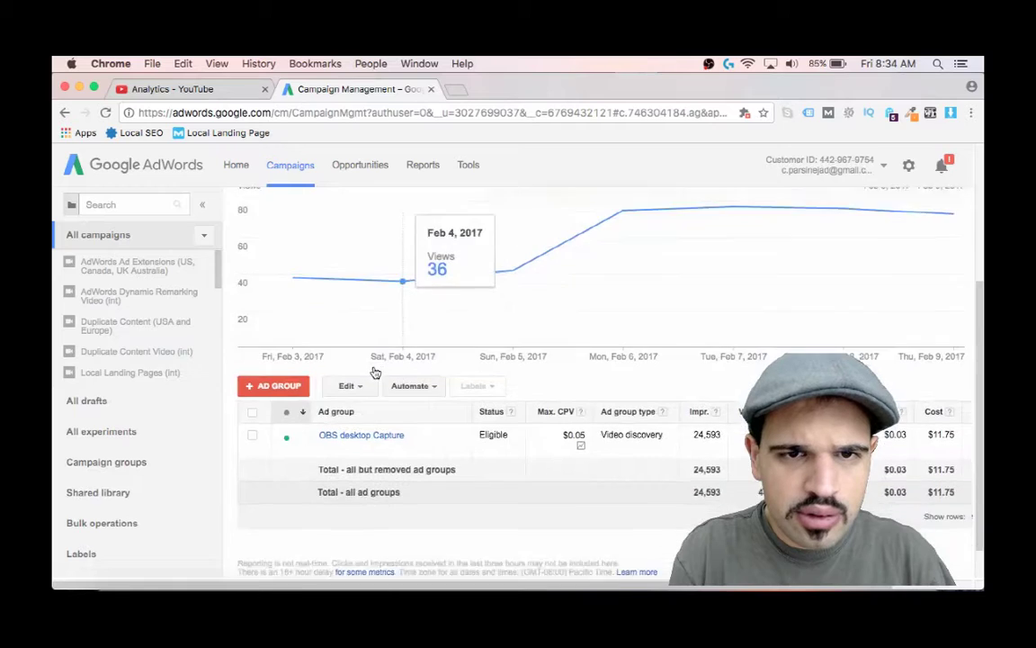
{"action": "scroll", "coordinate": [375, 371], "scroll_direction": "down", "scroll_amount": 1}
{"action": "left_click", "coordinate": [368, 393]}
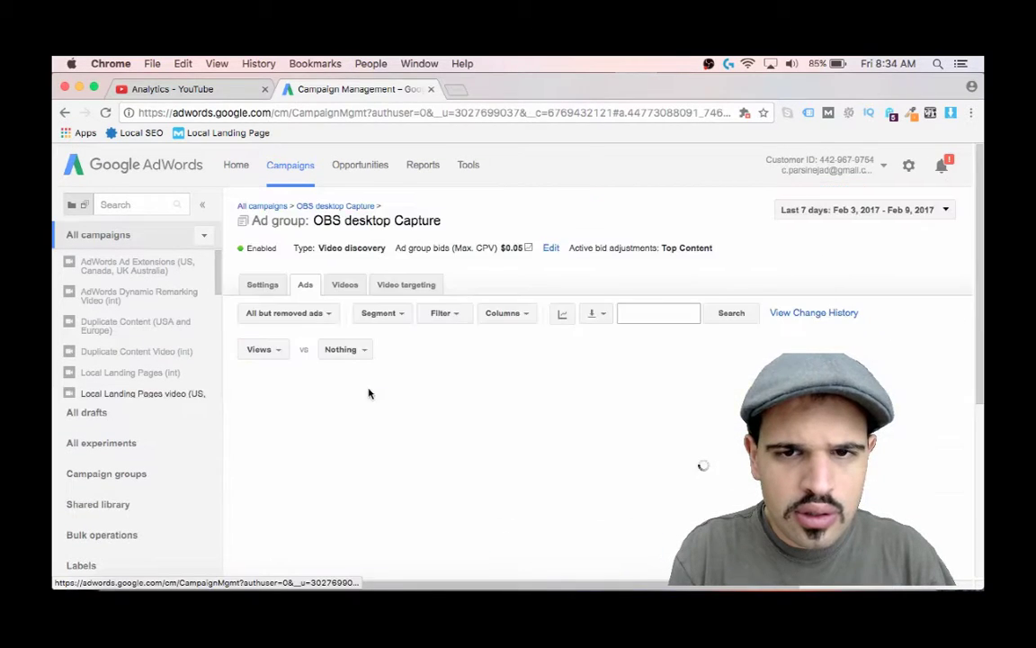
{"action": "scroll", "coordinate": [371, 343], "scroll_direction": "down", "scroll_amount": 3}
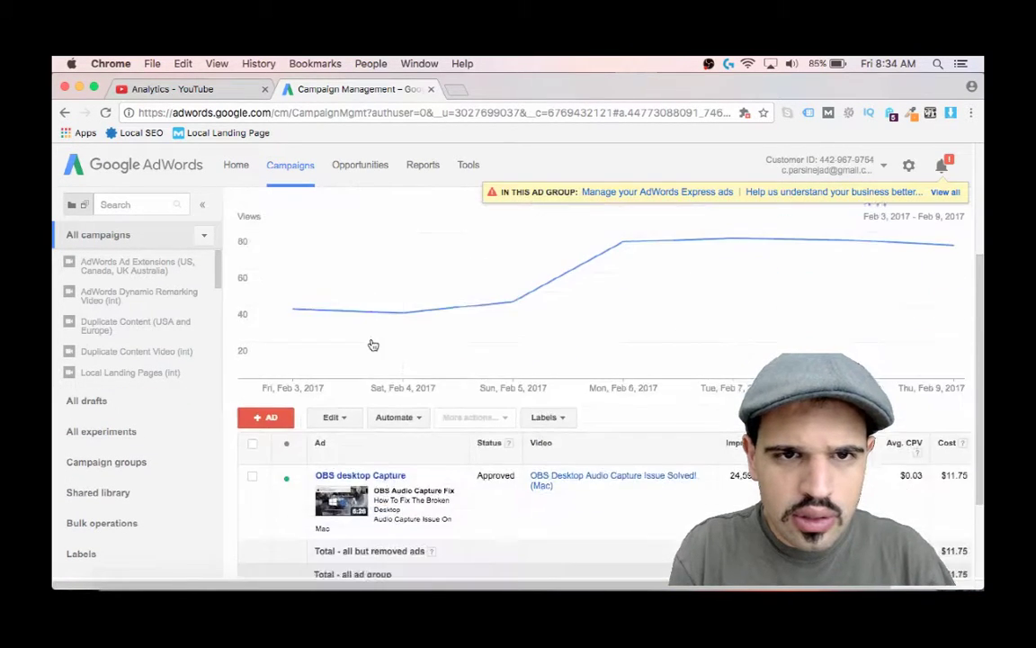
Step: Look through the OBS desktop Capture ad group's settings and videos, and open its video targeting
{"action": "scroll", "coordinate": [371, 343], "scroll_direction": "up", "scroll_amount": 4}
{"action": "left_click", "coordinate": [270, 281]}
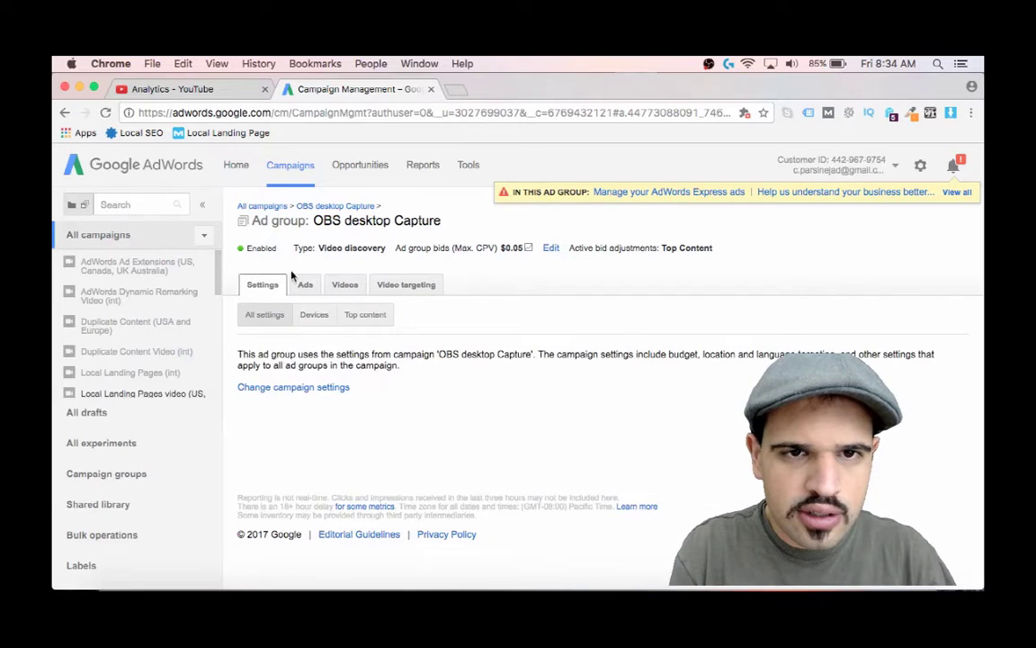
{"action": "left_click", "coordinate": [345, 286]}
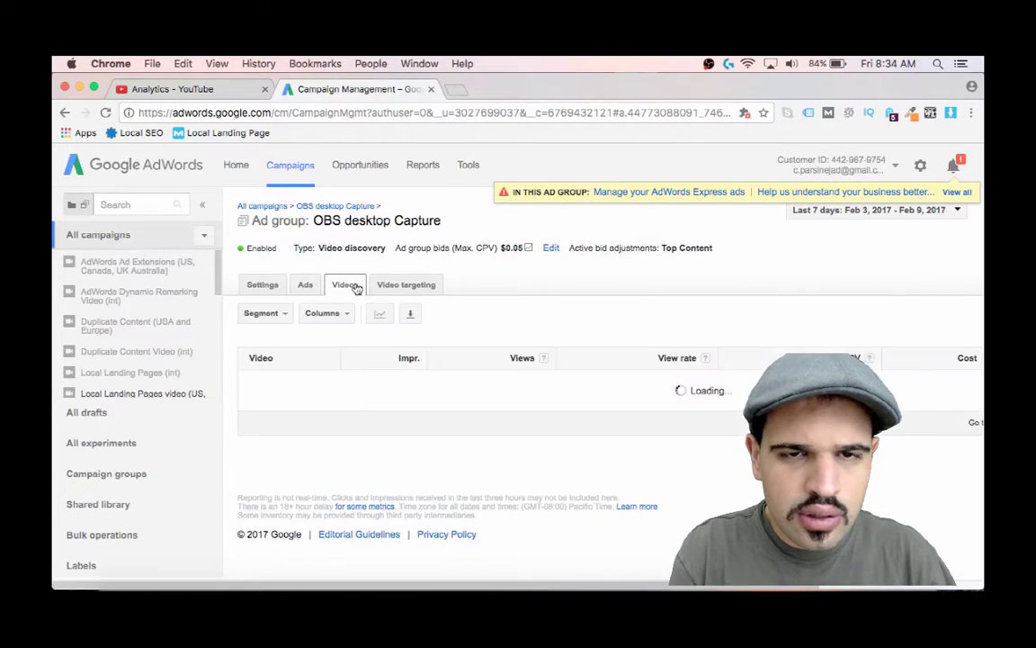
{"action": "left_click", "coordinate": [382, 286]}
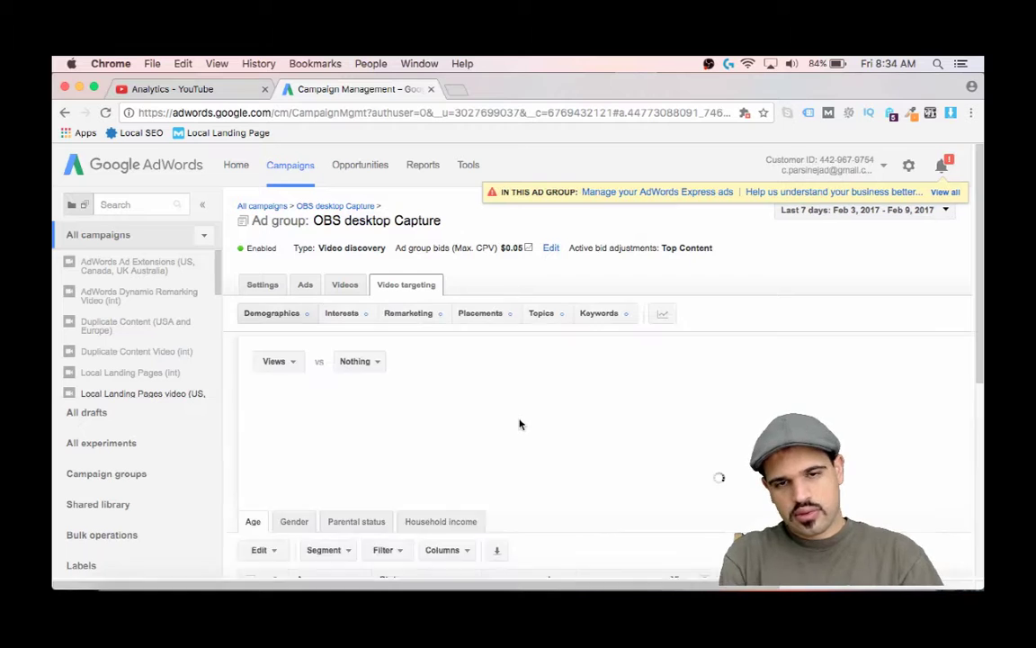
Step: Examine the ad group's age demographics, including active and excluded age ranges and their impressions, views and view rates
{"action": "scroll", "coordinate": [519, 424], "scroll_direction": "down", "scroll_amount": 1}
{"action": "scroll", "coordinate": [518, 424], "scroll_direction": "down", "scroll_amount": 3}
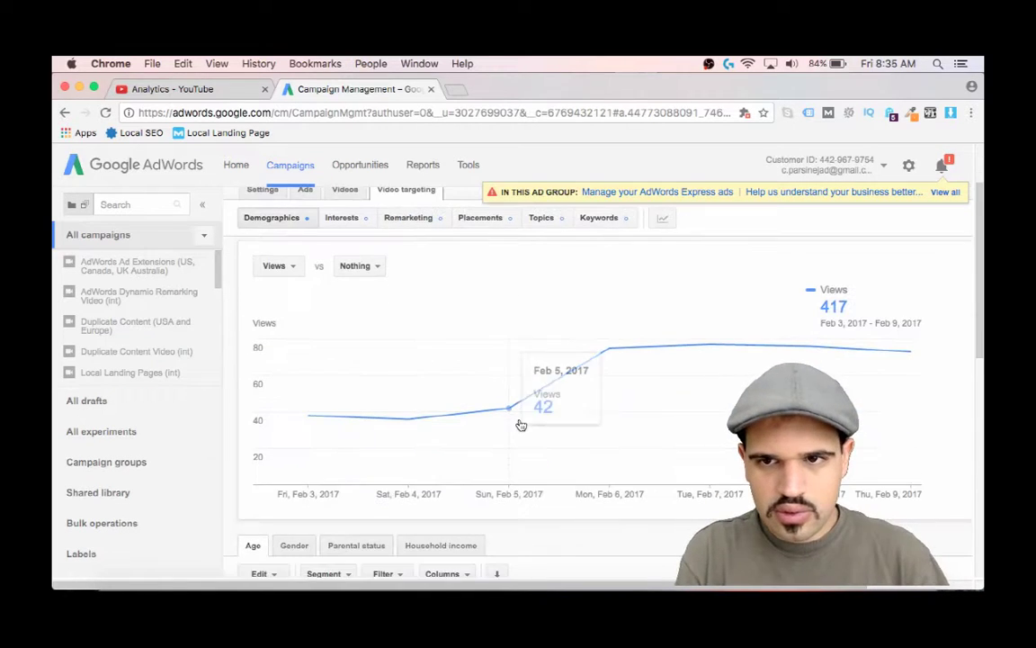
{"action": "scroll", "coordinate": [519, 424], "scroll_direction": "down", "scroll_amount": 4}
{"action": "scroll", "coordinate": [518, 424], "scroll_direction": "down", "scroll_amount": 2}
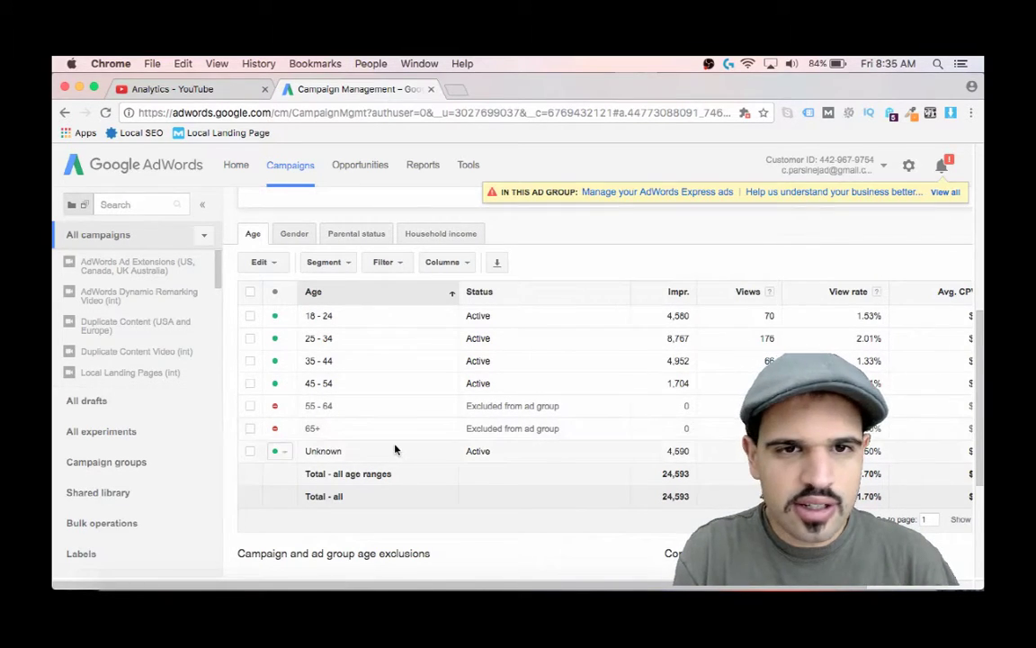
{"action": "scroll", "coordinate": [393, 450], "scroll_direction": "right", "scroll_amount": 4}
{"action": "scroll", "coordinate": [393, 450], "scroll_direction": "left", "scroll_amount": 4}
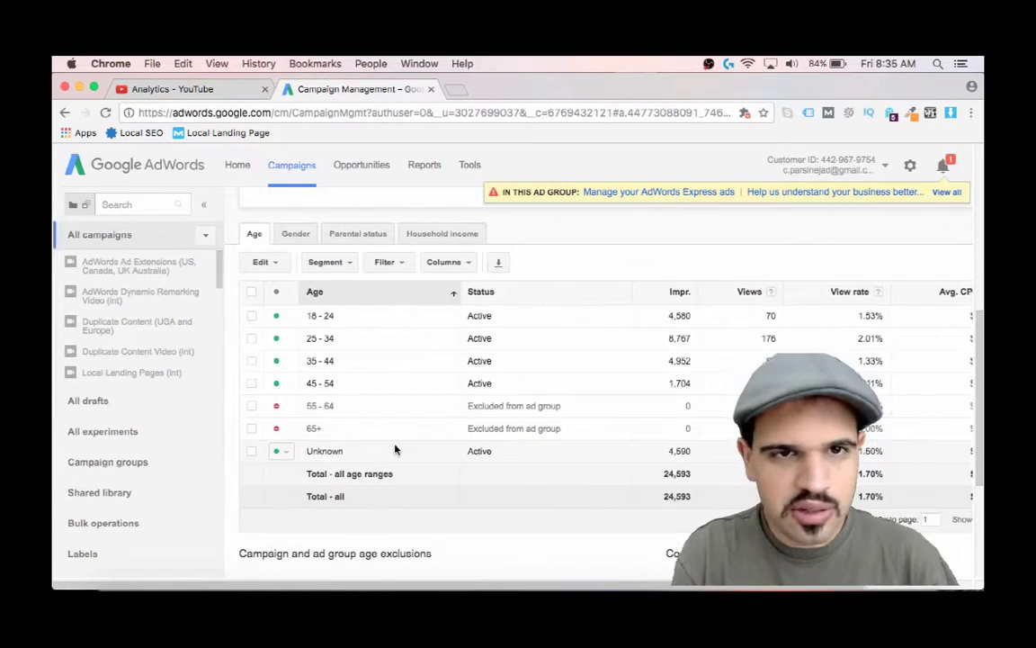
{"action": "scroll", "coordinate": [394, 449], "scroll_direction": "up", "scroll_amount": 3}
{"action": "scroll", "coordinate": [393, 448], "scroll_direction": "up", "scroll_amount": 2}
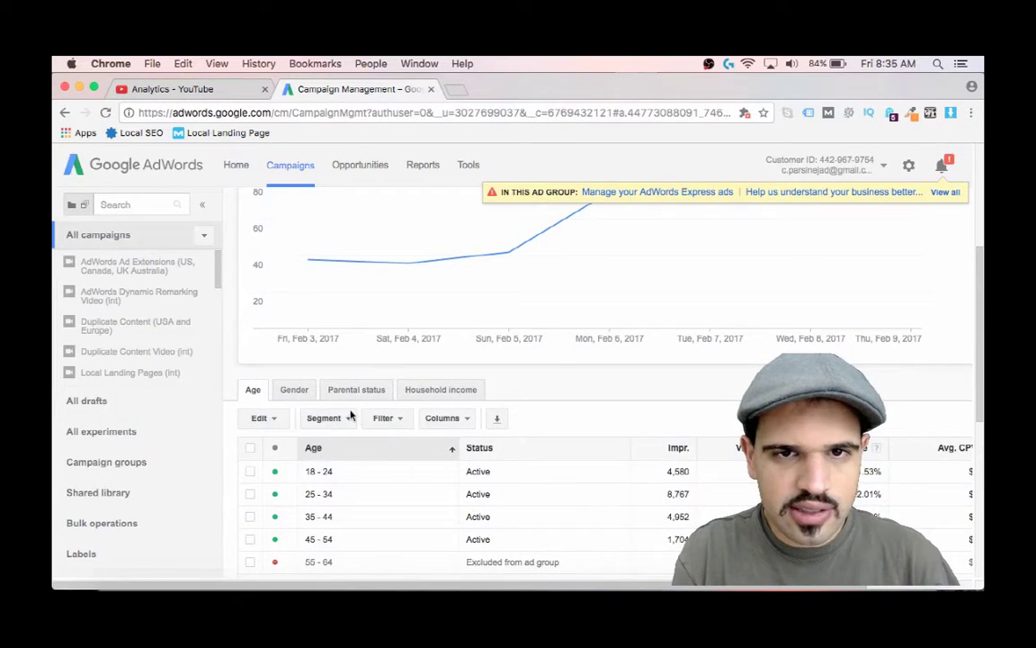
{"action": "scroll", "coordinate": [334, 508], "scroll_direction": "down", "scroll_amount": 2}
{"action": "scroll", "coordinate": [333, 508], "scroll_direction": "up", "scroll_amount": 1}
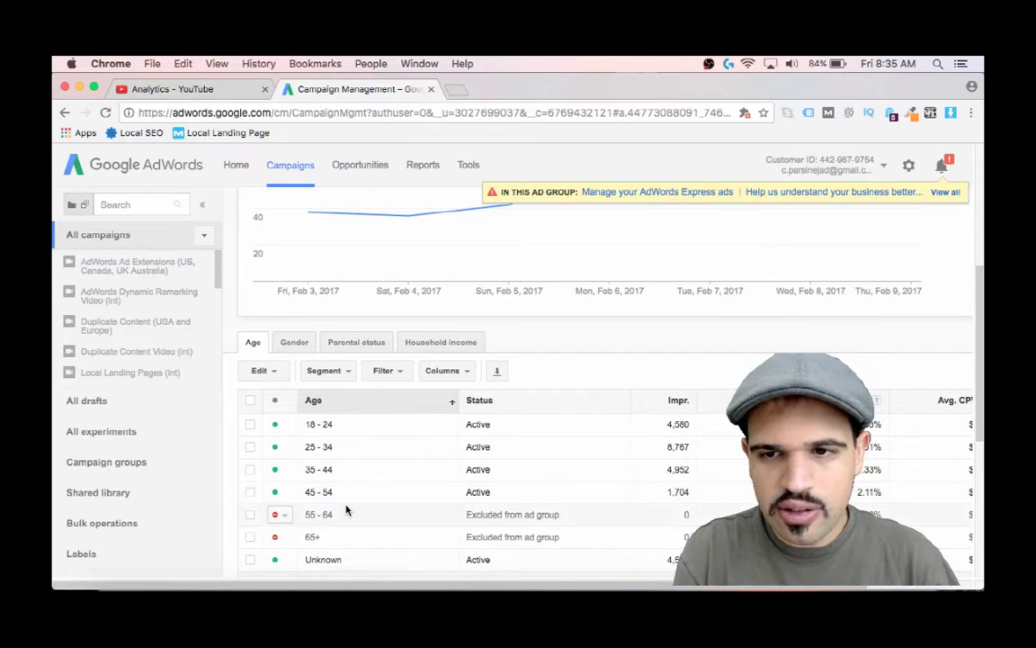
{"action": "scroll", "coordinate": [351, 519], "scroll_direction": "right", "scroll_amount": 3}
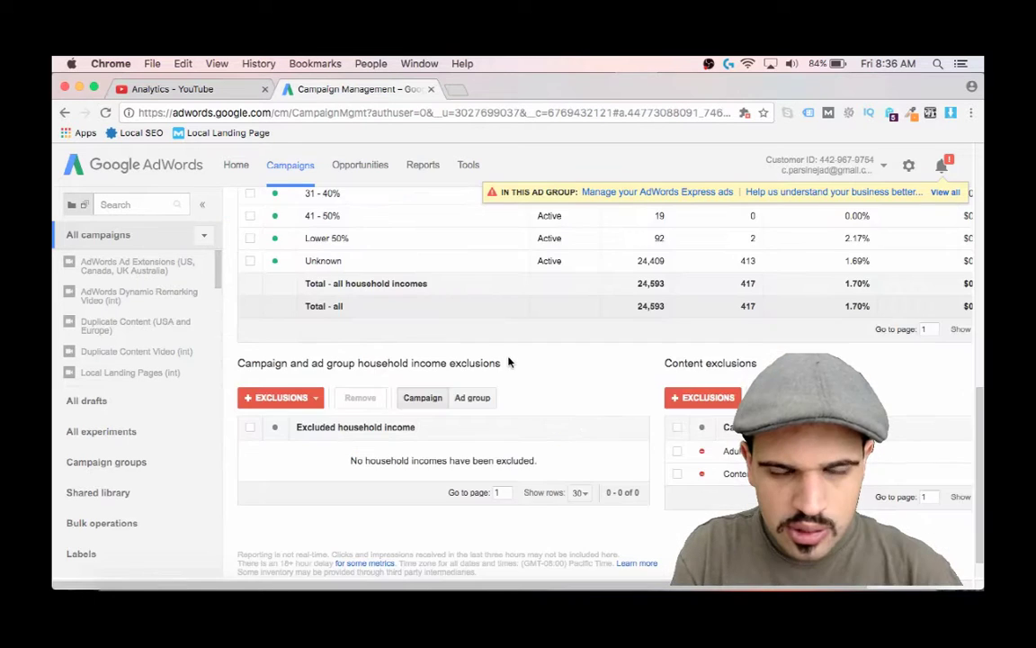
Step: Examine the ad group's household income targeting and the views chart above it
{"action": "scroll", "coordinate": [508, 362], "scroll_direction": "up", "scroll_amount": 2}
{"action": "scroll", "coordinate": [508, 362], "scroll_direction": "up", "scroll_amount": 5}
{"action": "scroll", "coordinate": [508, 361], "scroll_direction": "down", "scroll_amount": 1}
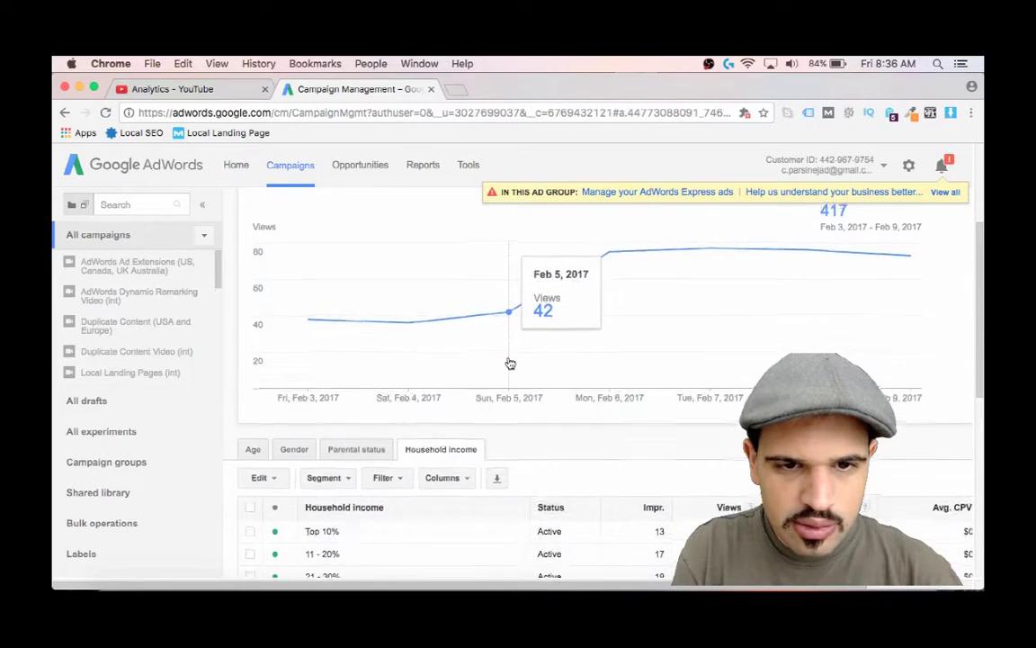
{"action": "scroll", "coordinate": [508, 361], "scroll_direction": "up", "scroll_amount": 3}
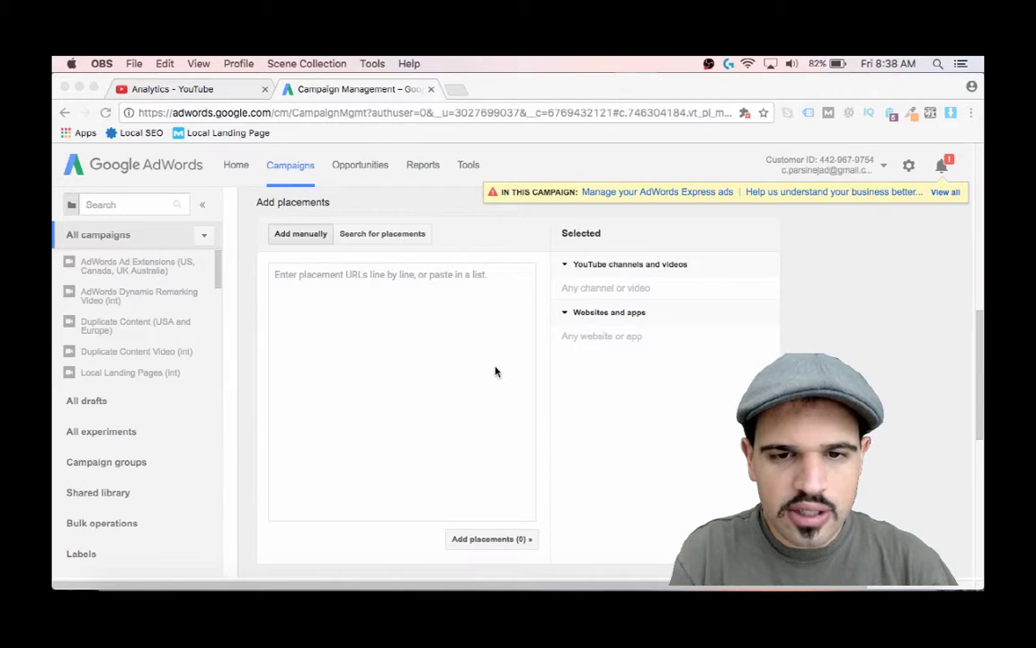
{"action": "scroll", "coordinate": [494, 370], "scroll_direction": "down", "scroll_amount": 1}
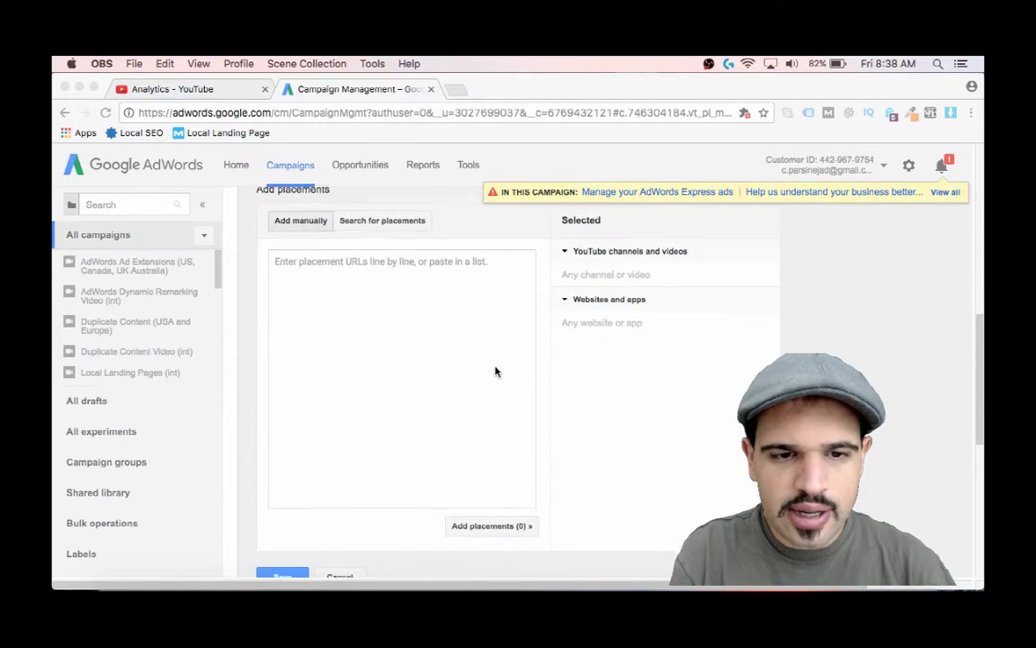
{"action": "scroll", "coordinate": [432, 378], "scroll_direction": "down", "scroll_amount": 1}
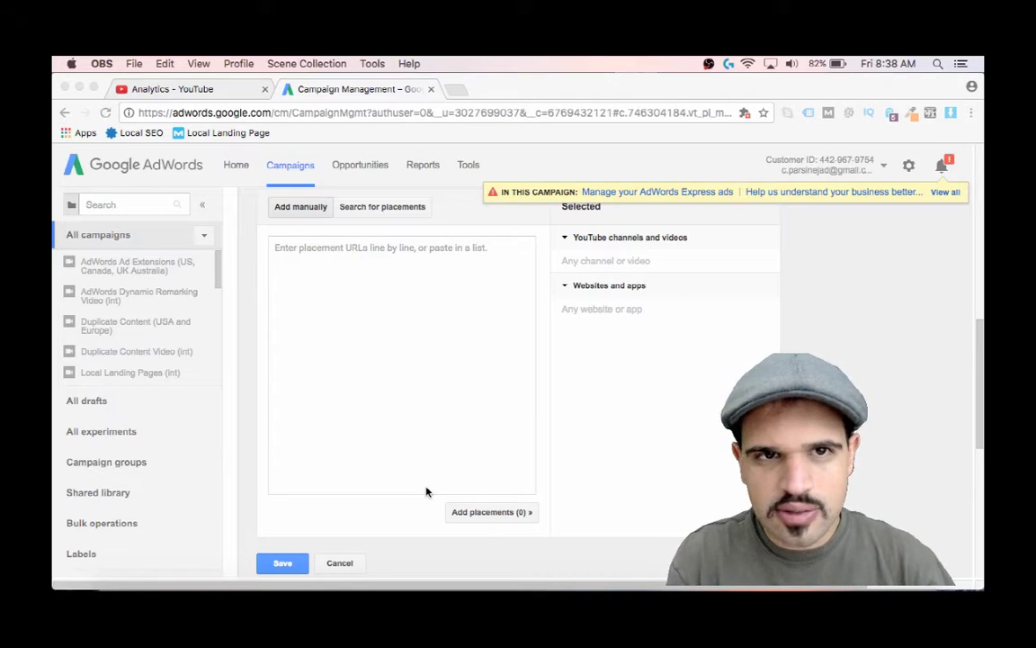
{"action": "left_click", "coordinate": [234, 97]}
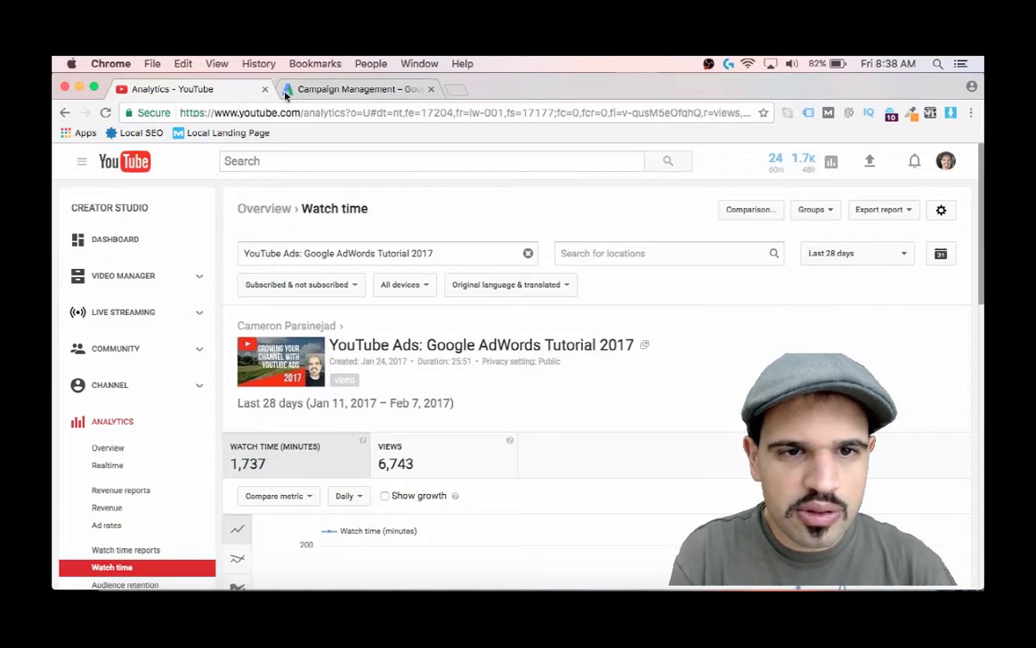
{"action": "left_click", "coordinate": [333, 90]}
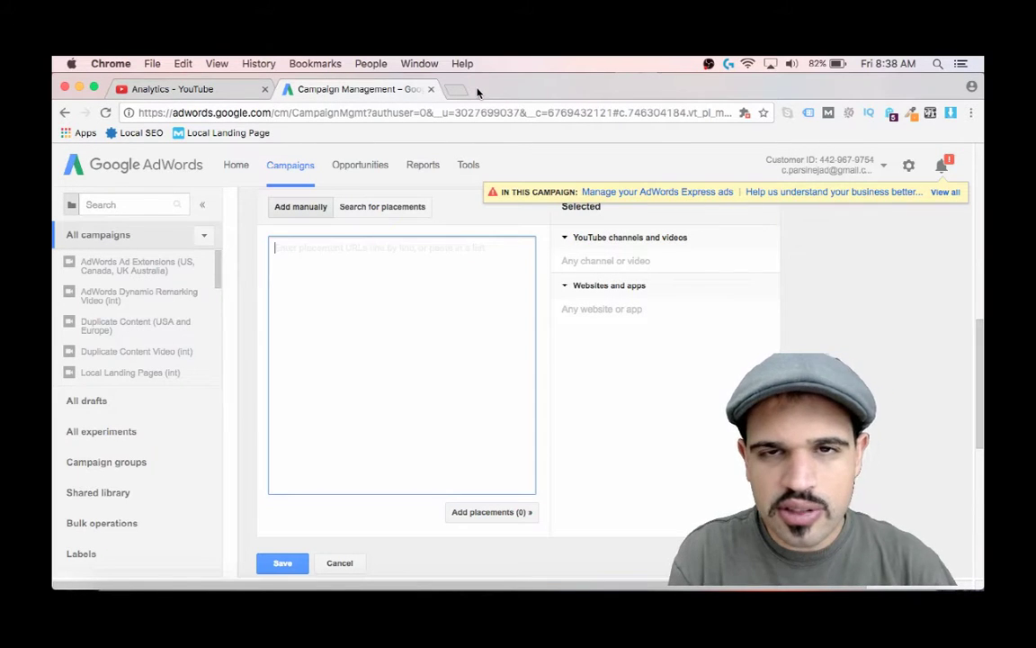
Step: Open youtube.com in a new browser tab and enter "obs" as the start of a video search
{"action": "left_click", "coordinate": [459, 90]}
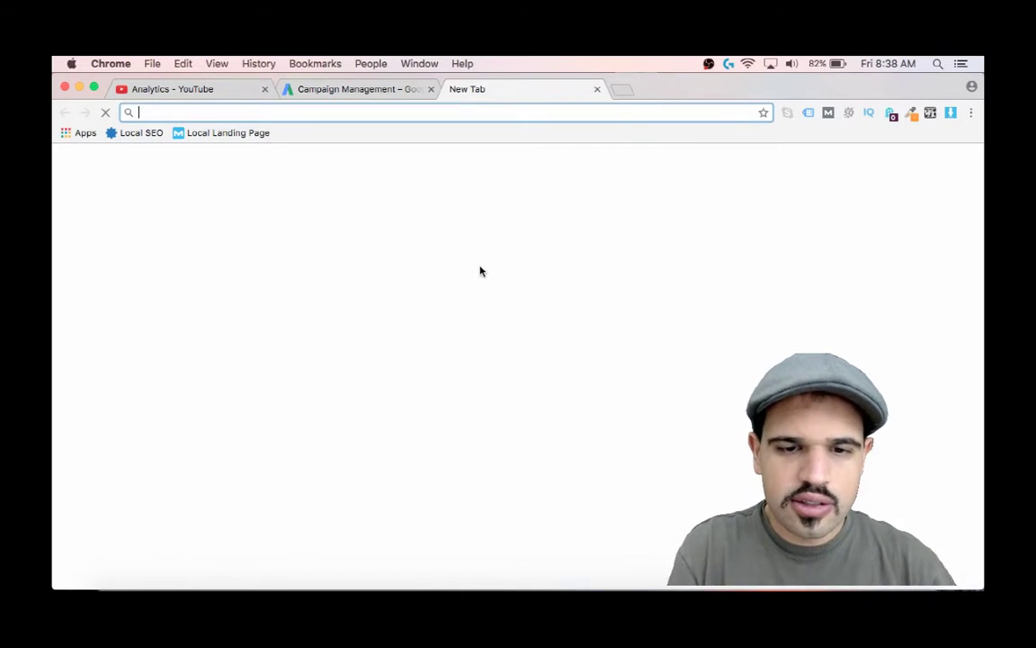
{"action": "type", "text": "youtube.com"}
{"action": "key", "text": "Return"}
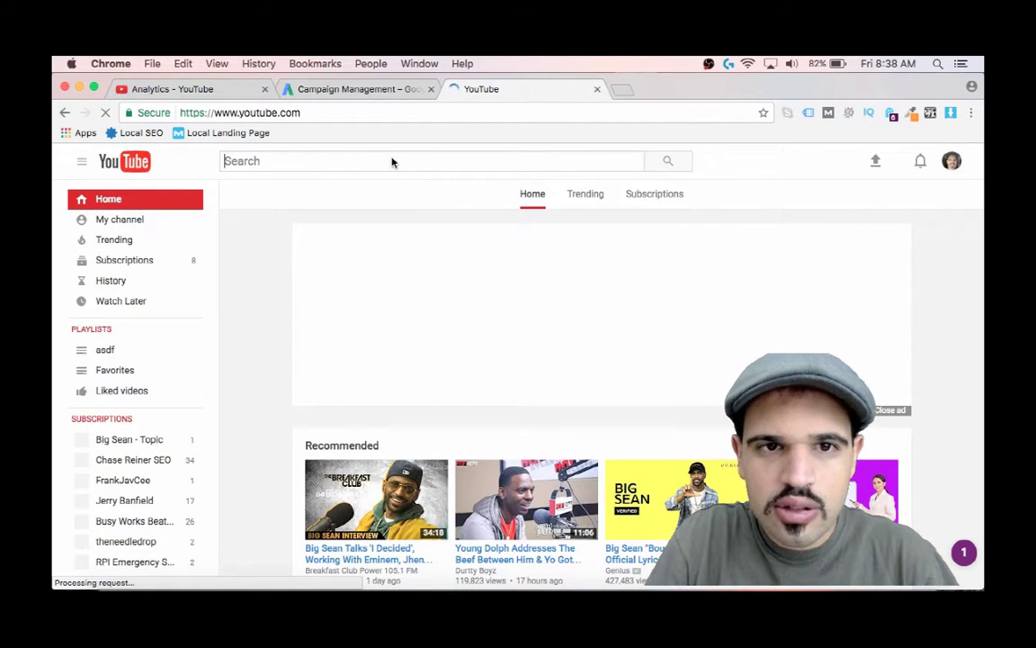
{"action": "type", "text": "obs "}
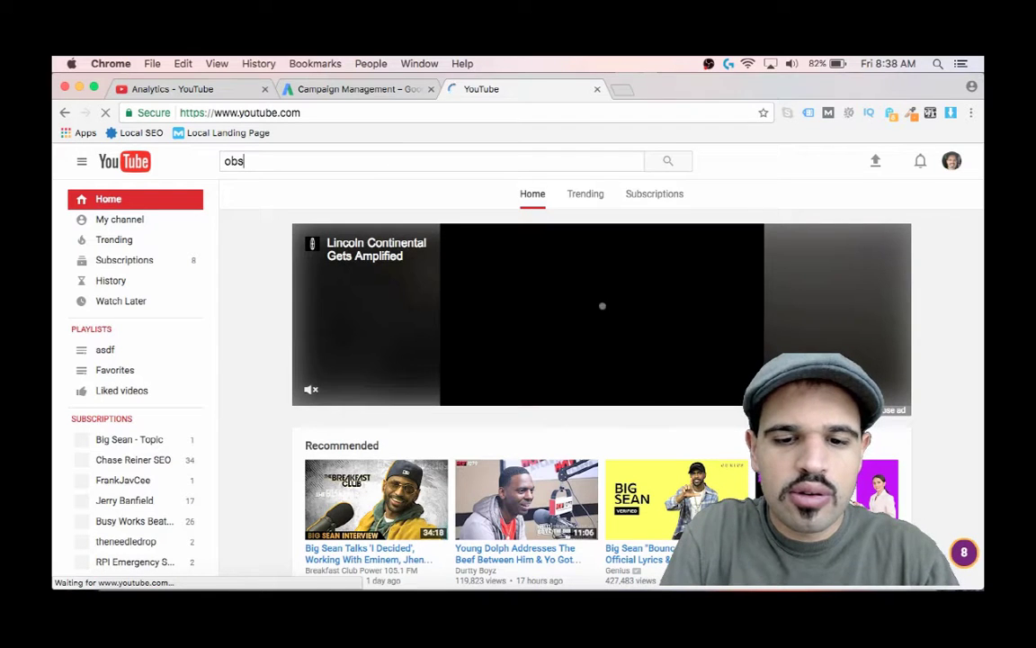
{"action": "type", "text": "captu"}
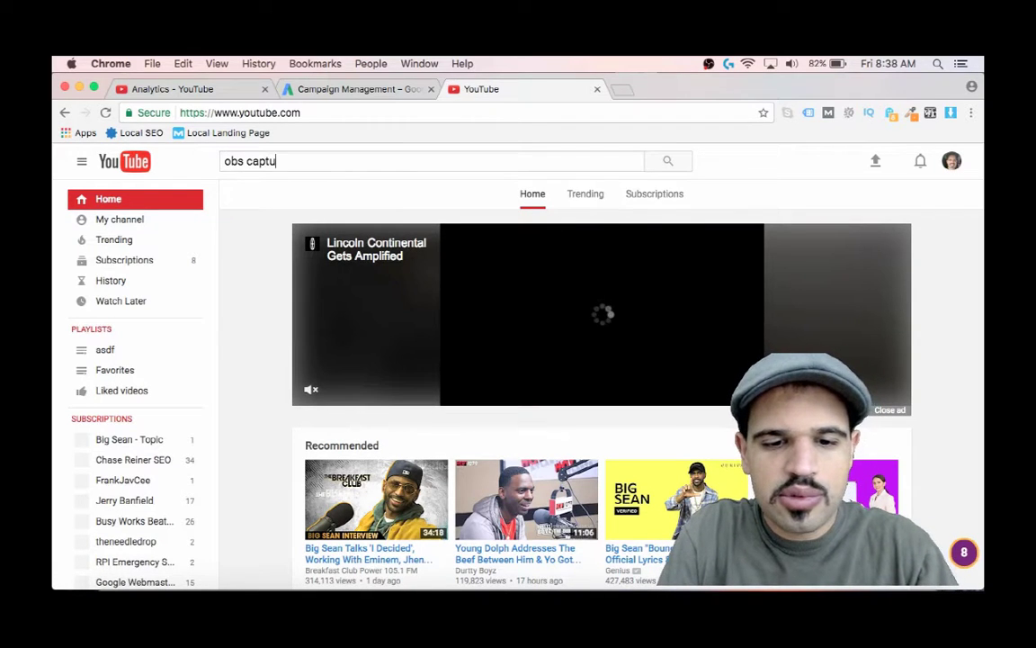
{"action": "type", "text": "re les"}
{"action": "key", "text": "BackSpace"}
{"action": "key", "text": "BackSpace"}
{"action": "key", "text": "BackSpace"}
{"action": "key", "text": "BackSpace"}
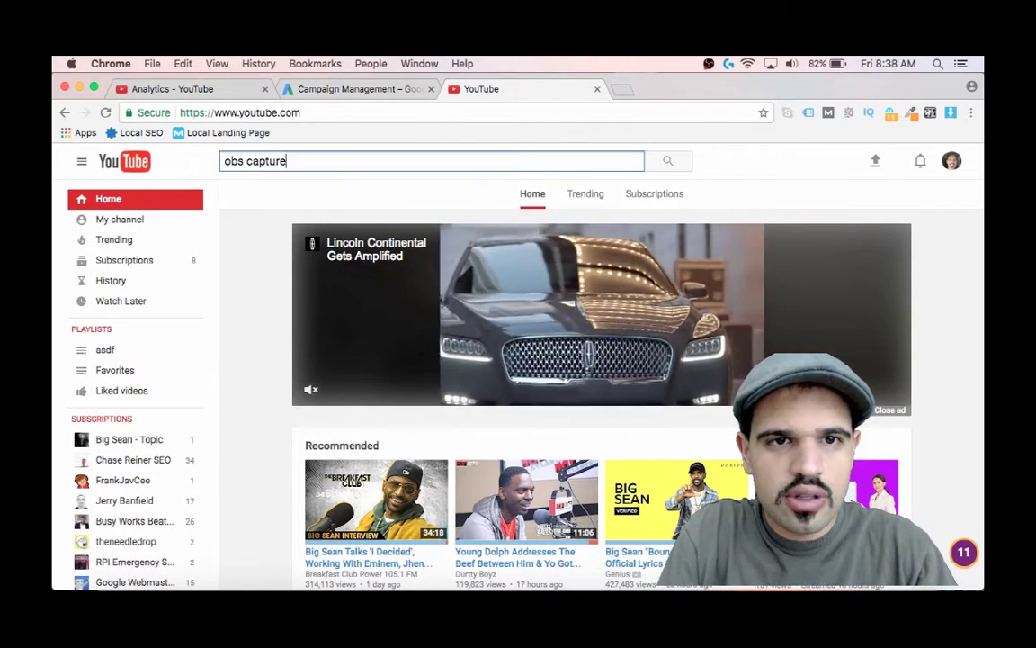
{"action": "key", "text": "BackSpace"}
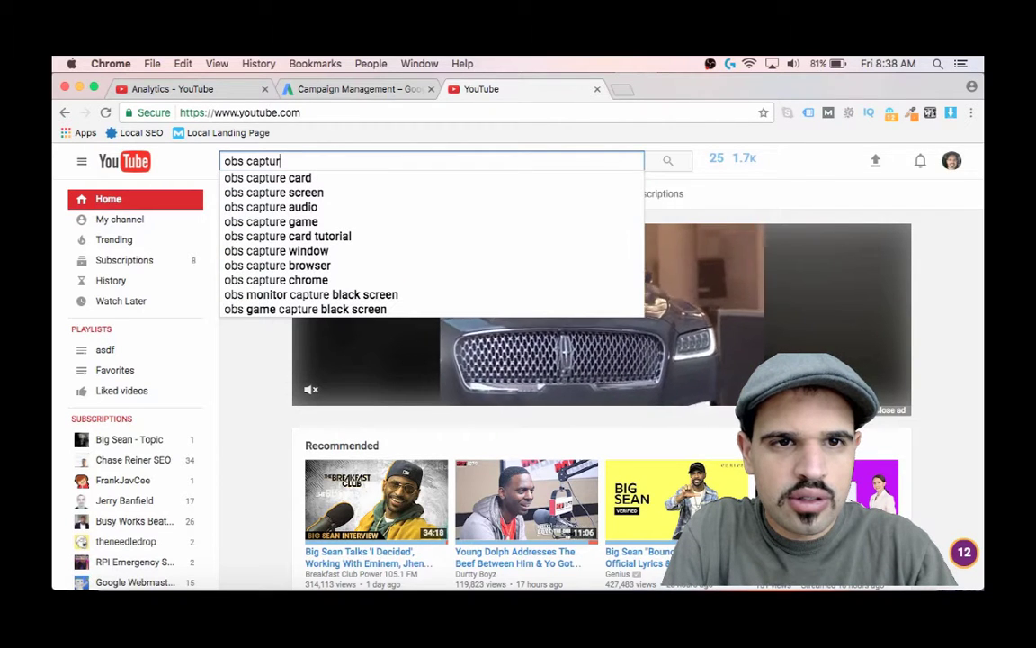
{"action": "key", "text": "BackSpace"}
{"action": "key", "text": "BackSpace"}
{"action": "key", "text": "BackSpace"}
{"action": "key", "text": "BackSpace"}
{"action": "key", "text": "BackSpace"}
{"action": "key", "text": "BackSpace"}
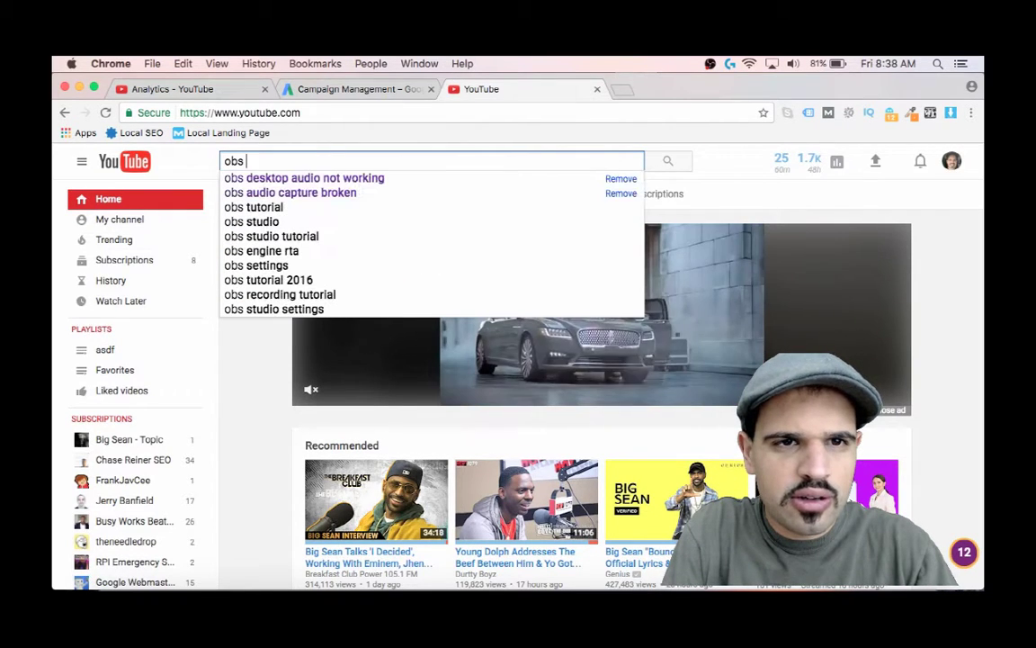
Step: Search for "obs desktop audio not working", open the video "Tech Solution | OBS No Desktop Audio Fix" and pause playback
{"action": "left_click", "coordinate": [381, 179]}
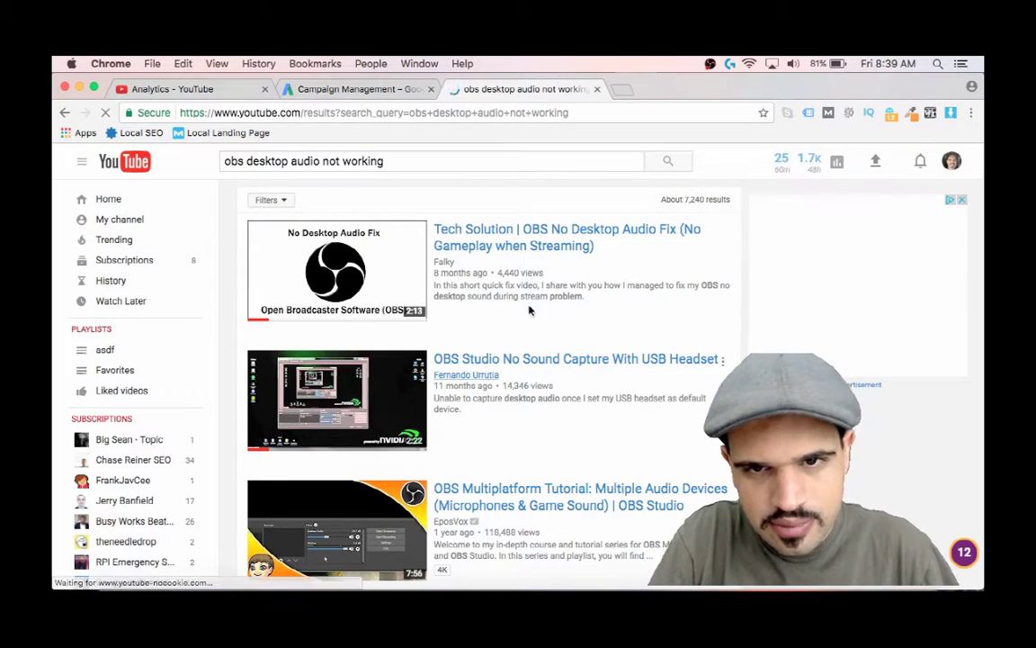
{"action": "left_click", "coordinate": [546, 248]}
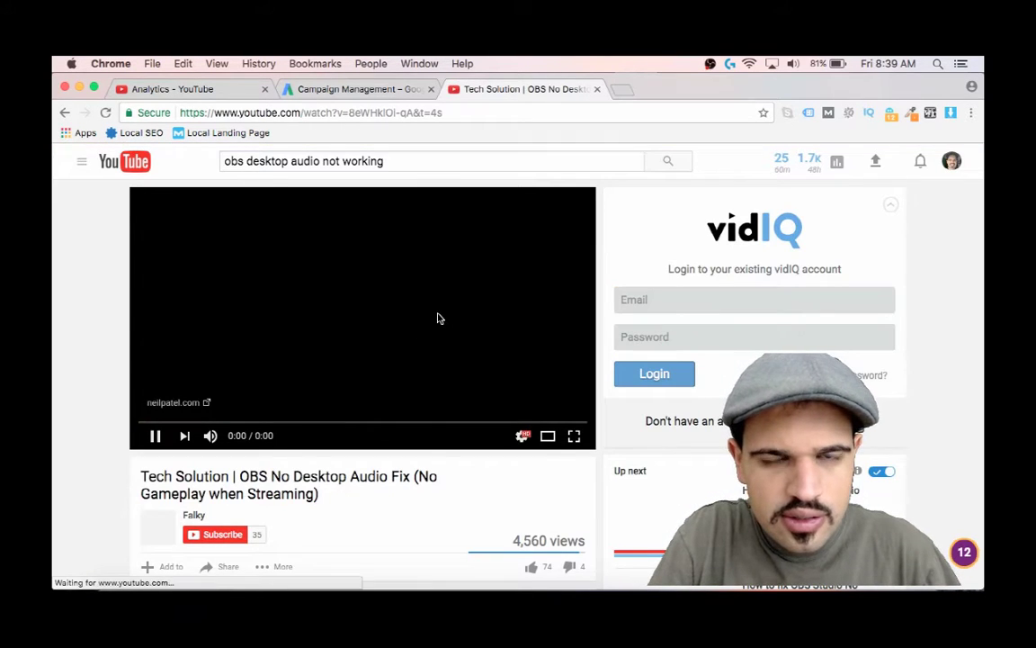
{"action": "left_click", "coordinate": [158, 436]}
{"action": "scroll", "coordinate": [272, 471], "scroll_direction": "down", "scroll_amount": 1}
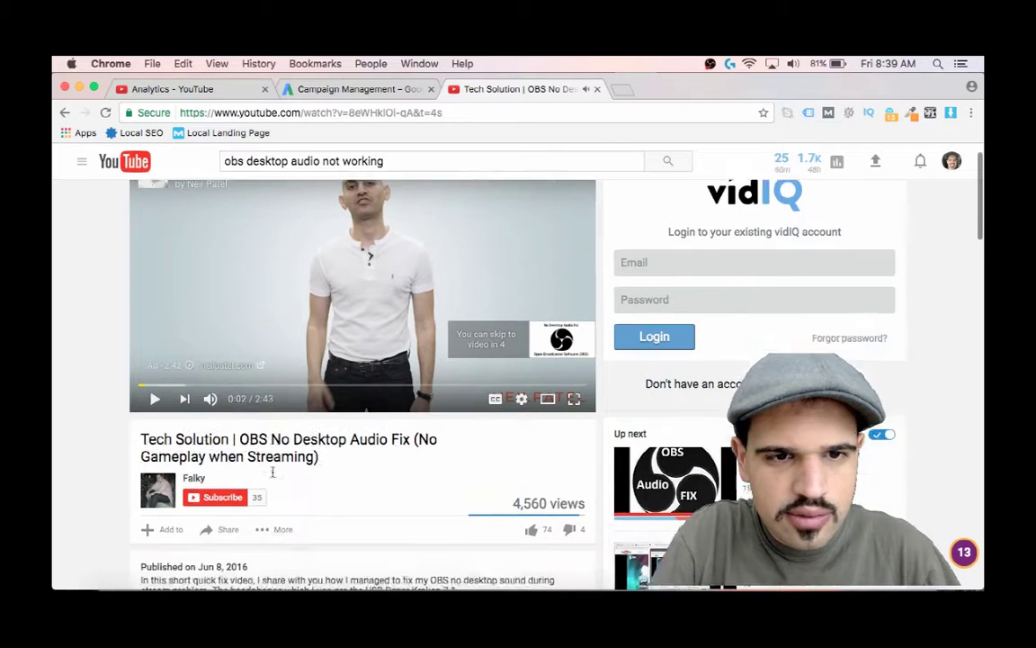
{"action": "scroll", "coordinate": [272, 472], "scroll_direction": "down", "scroll_amount": 2}
{"action": "left_click", "coordinate": [220, 466]}
{"action": "key", "text": "super+c"}
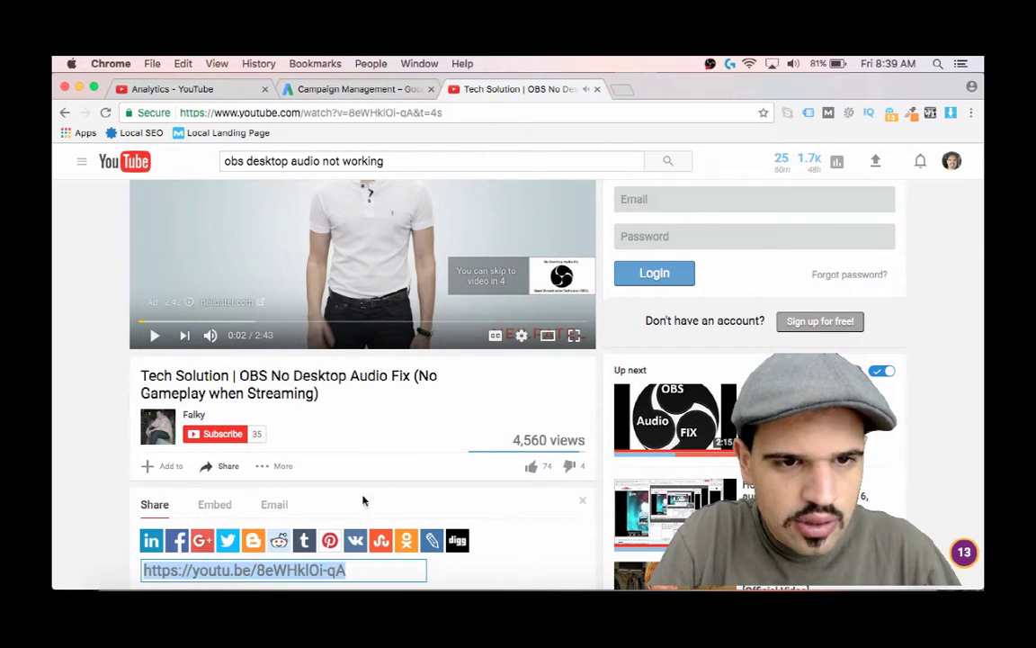
{"action": "left_click", "coordinate": [317, 88]}
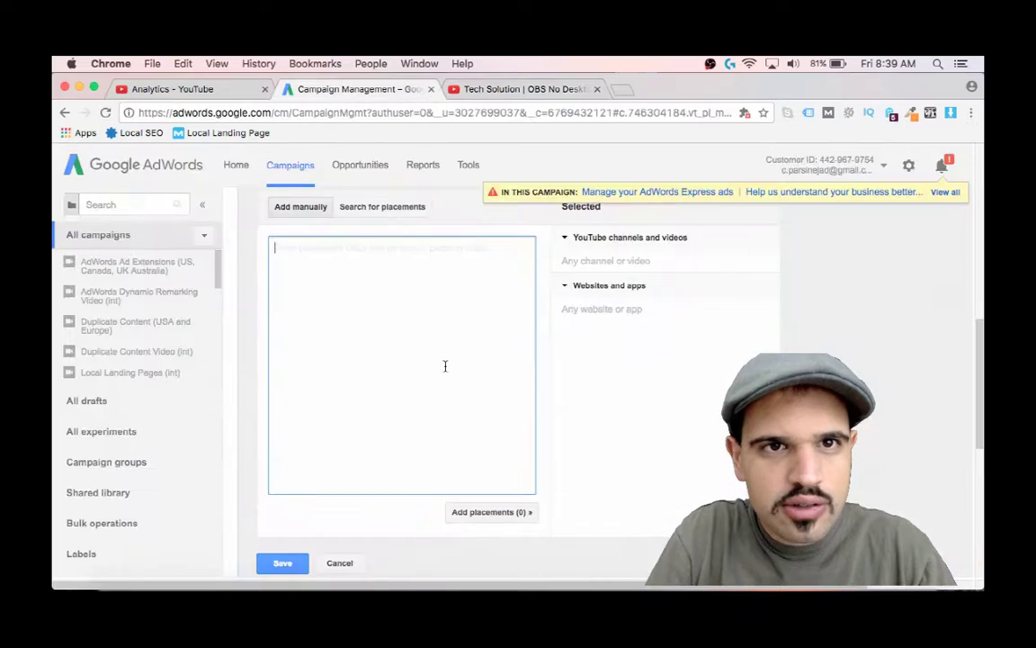
{"action": "key", "text": "super+v"}
Step: Return to YouTube, open the related video "How to fix OBS Studio No audio recording issue 2016, confirmed working!" and pause playback
{"action": "left_click", "coordinate": [543, 88]}
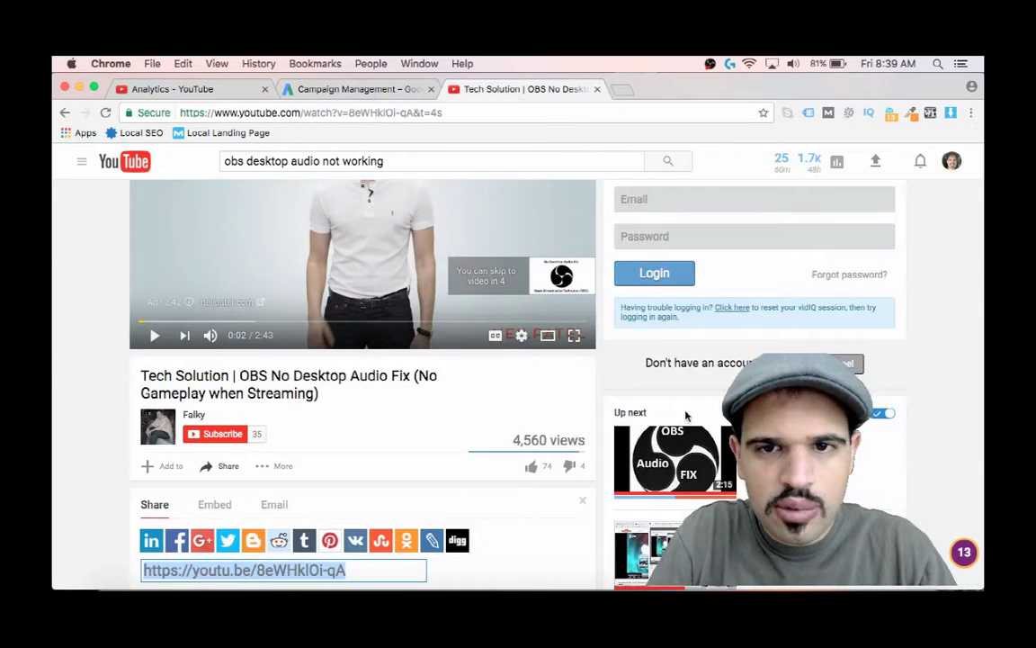
{"action": "scroll", "coordinate": [686, 416], "scroll_direction": "down", "scroll_amount": 4}
{"action": "scroll", "coordinate": [686, 415], "scroll_direction": "down", "scroll_amount": 1}
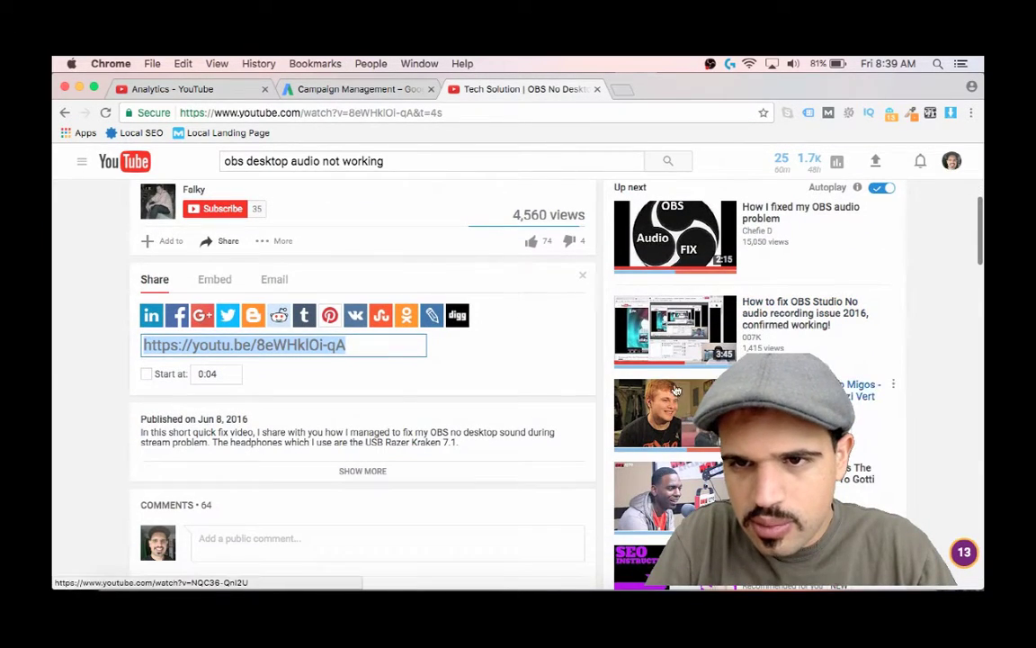
{"action": "left_click", "coordinate": [675, 340]}
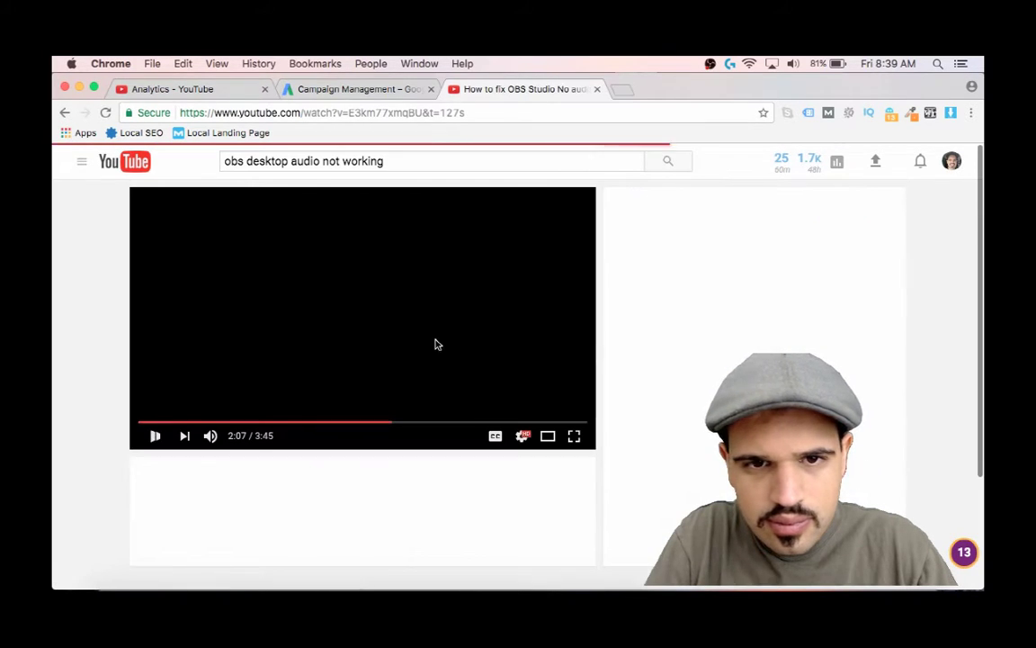
{"action": "left_click", "coordinate": [156, 436]}
{"action": "scroll", "coordinate": [288, 467], "scroll_direction": "down", "scroll_amount": 2}
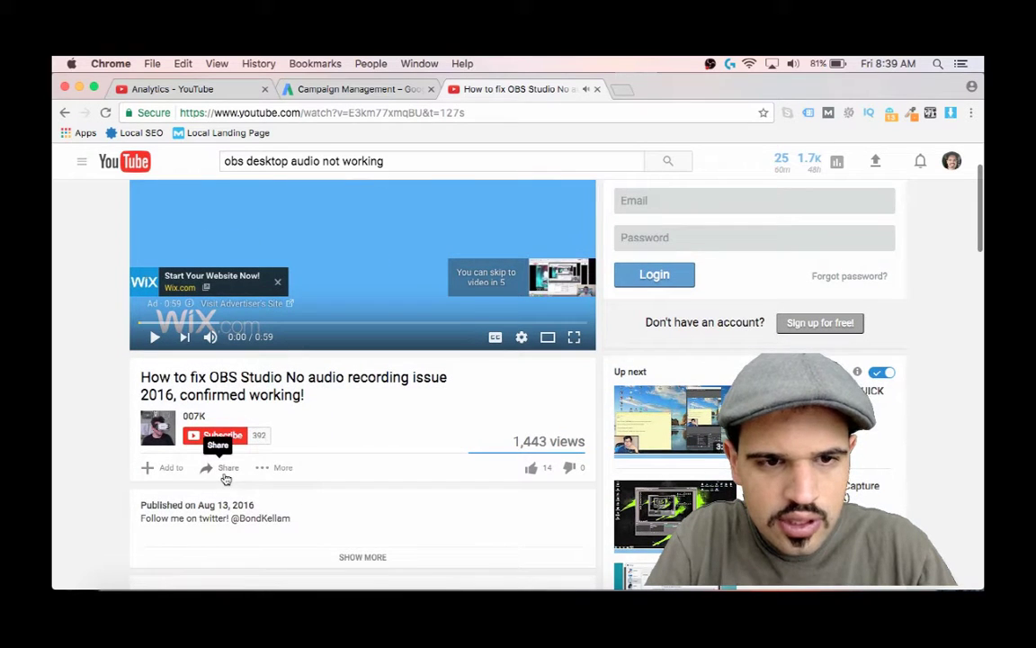
{"action": "left_click", "coordinate": [226, 467]}
{"action": "scroll", "coordinate": [269, 513], "scroll_direction": "down", "scroll_amount": 2}
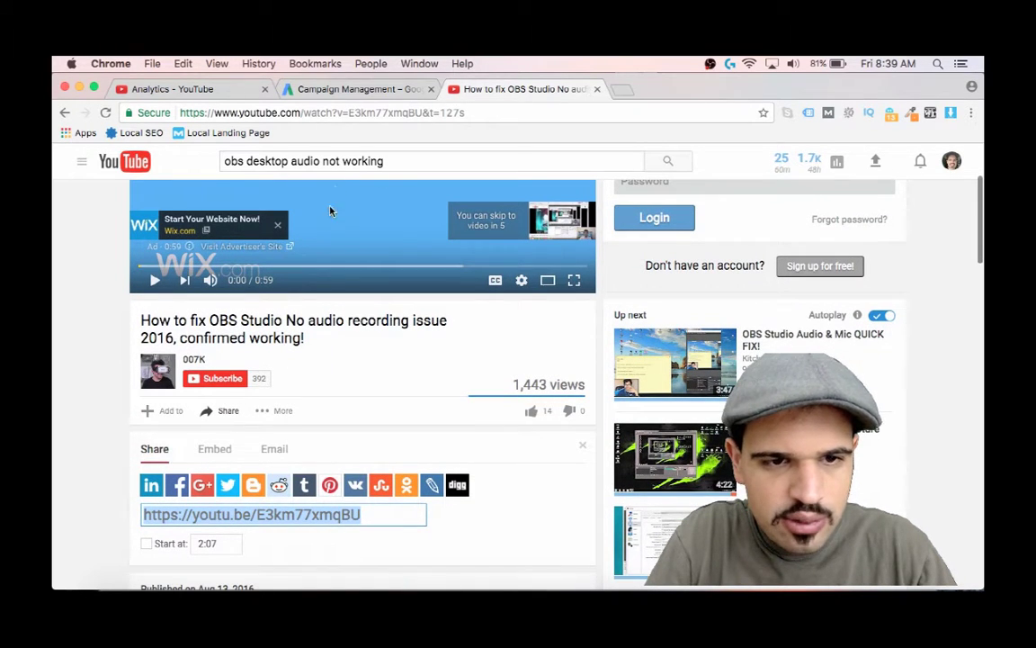
{"action": "left_click", "coordinate": [349, 88]}
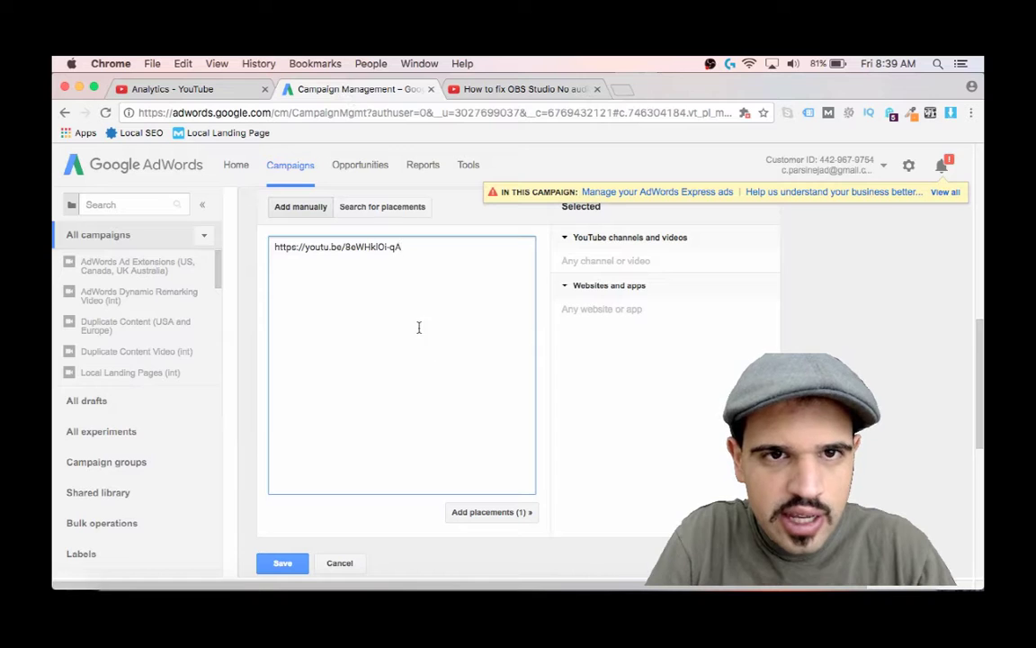
{"action": "key", "text": "Return"}
{"action": "key", "text": "super+v"}
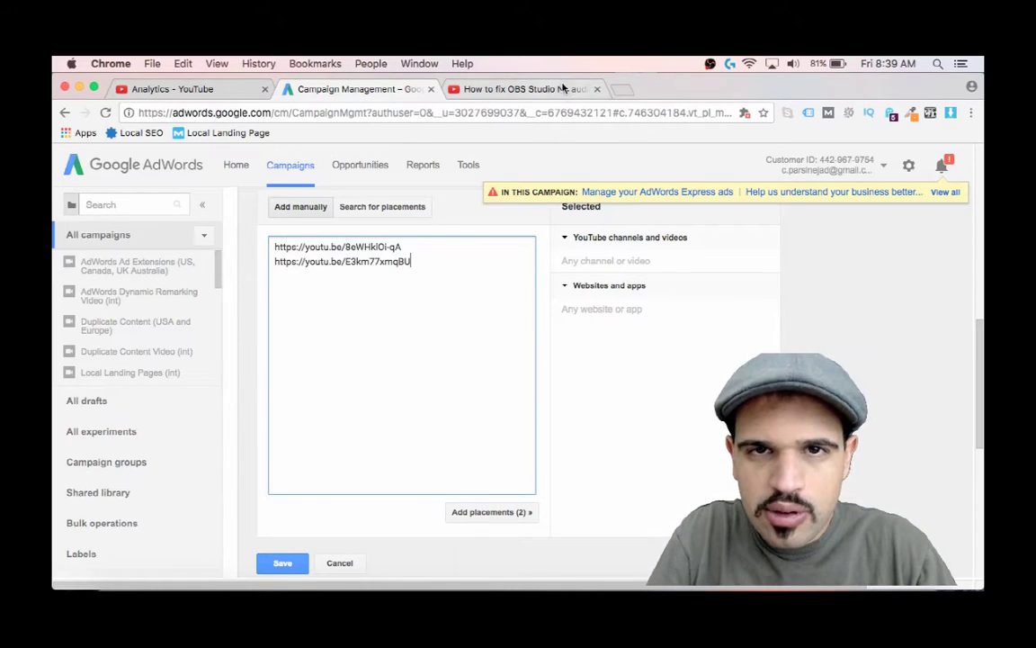
Step: Return to YouTube, rerun the search "obs desktop audio not working" and open the video "OBS Studio No Sound Capture With USB Headset"
{"action": "left_click", "coordinate": [544, 89]}
{"action": "scroll", "coordinate": [764, 450], "scroll_direction": "down", "scroll_amount": 1}
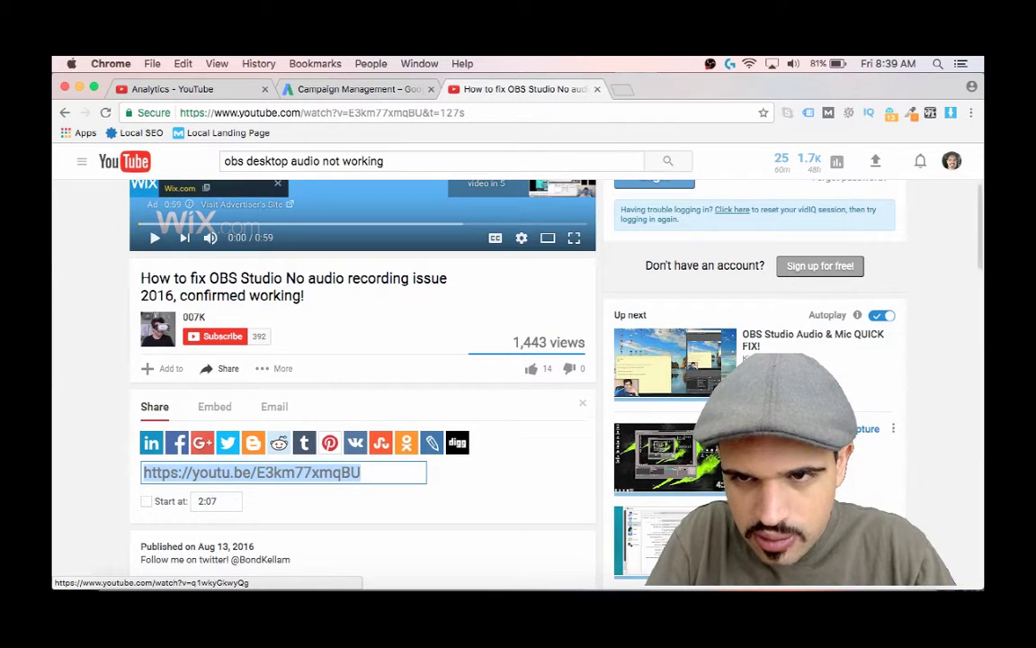
{"action": "scroll", "coordinate": [764, 450], "scroll_direction": "down", "scroll_amount": 6}
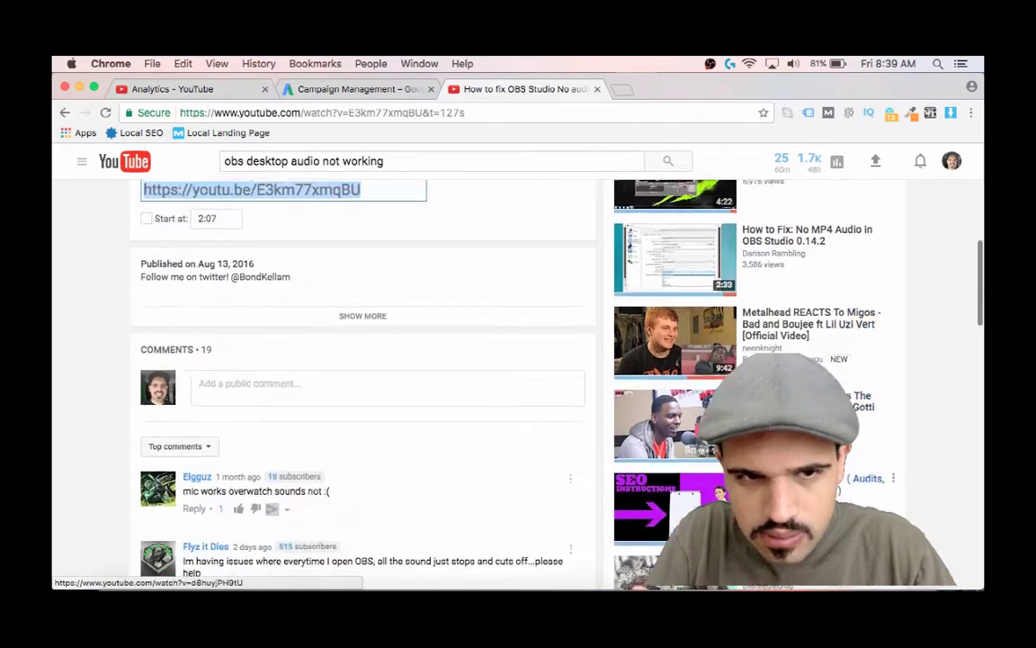
{"action": "scroll", "coordinate": [458, 301], "scroll_direction": "up", "scroll_amount": 8}
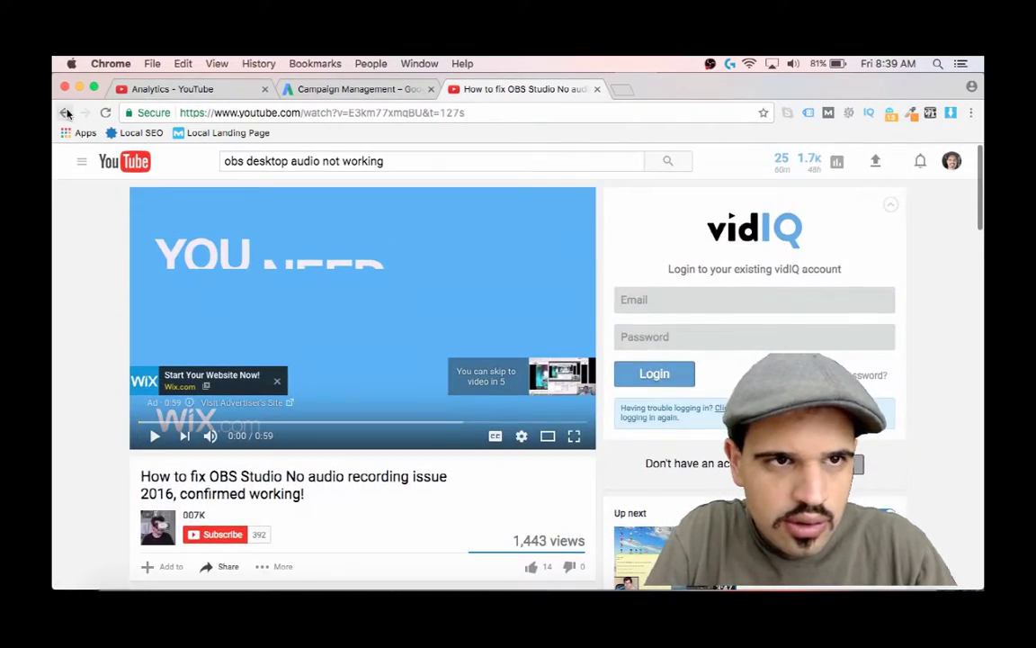
{"action": "left_click", "coordinate": [677, 167]}
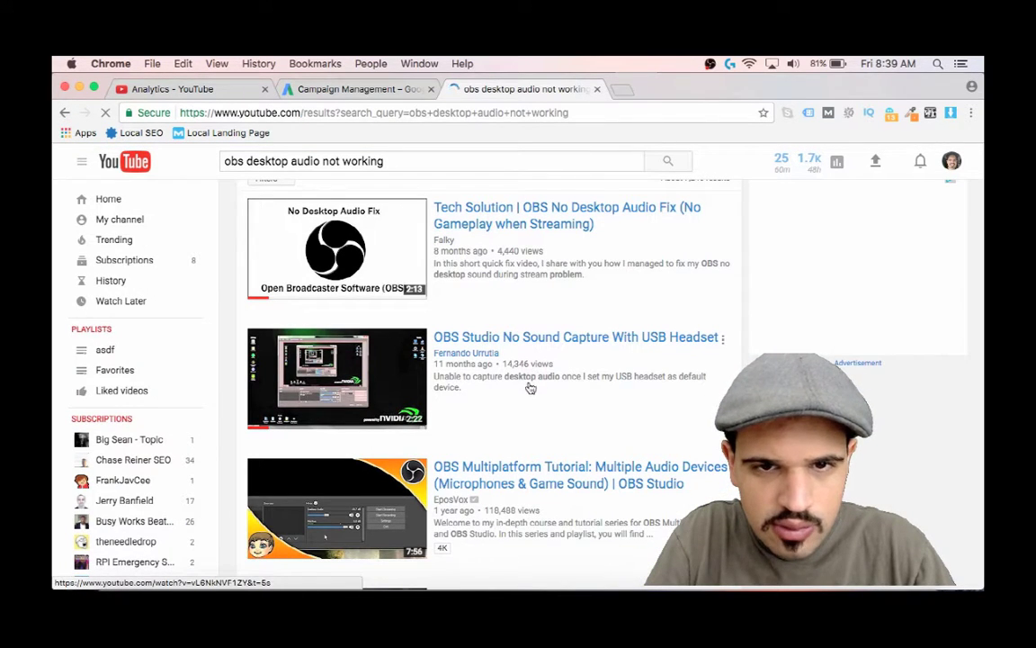
{"action": "left_click", "coordinate": [379, 384]}
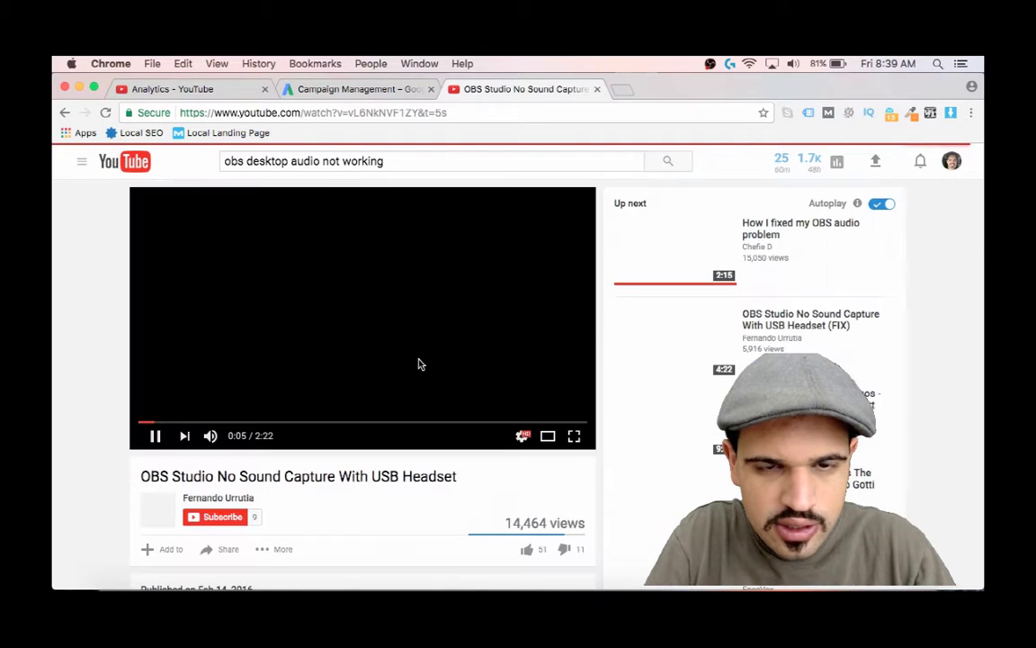
Step: Examine the description and viewer comments of "OBS Studio No Sound Capture With USB Headset" to judge its relevance as a placement
{"action": "scroll", "coordinate": [450, 346], "scroll_direction": "down", "scroll_amount": 4}
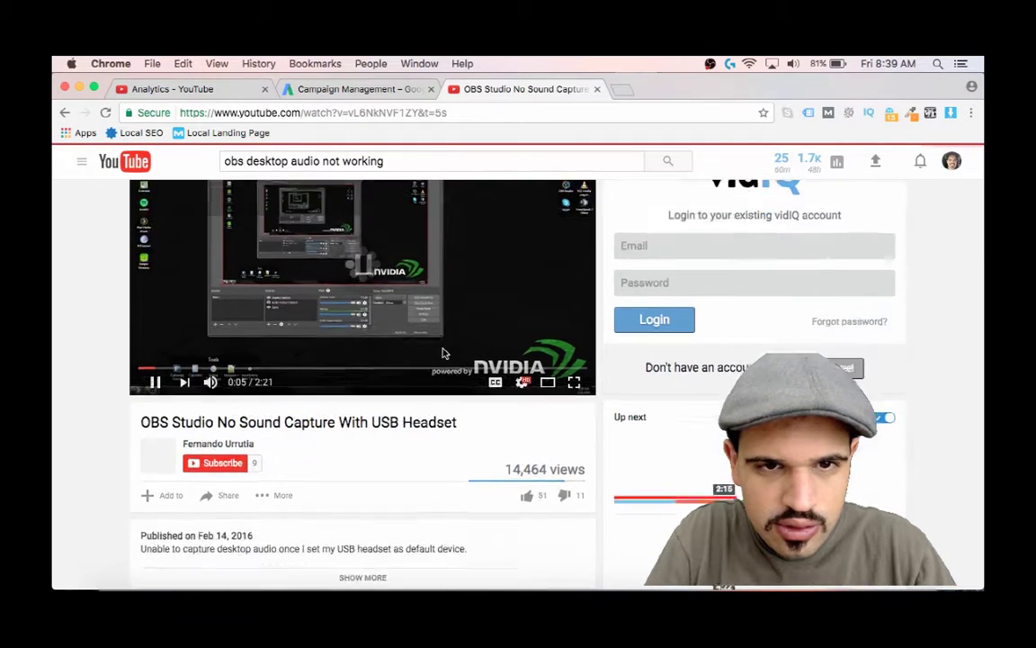
{"action": "scroll", "coordinate": [190, 401], "scroll_direction": "down", "scroll_amount": 5}
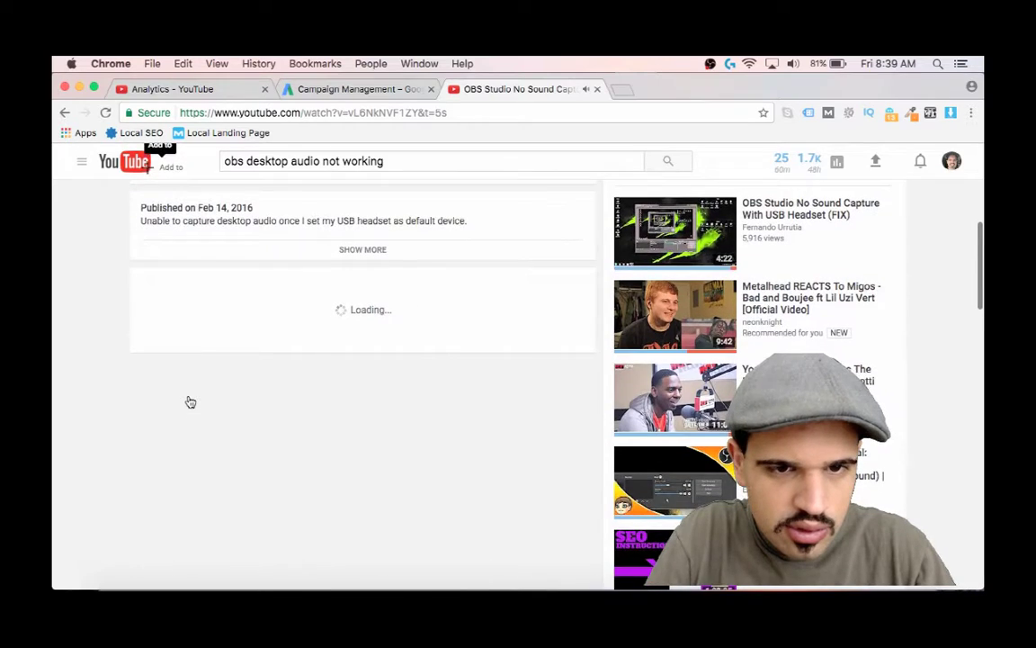
{"action": "scroll", "coordinate": [187, 416], "scroll_direction": "down", "scroll_amount": 4}
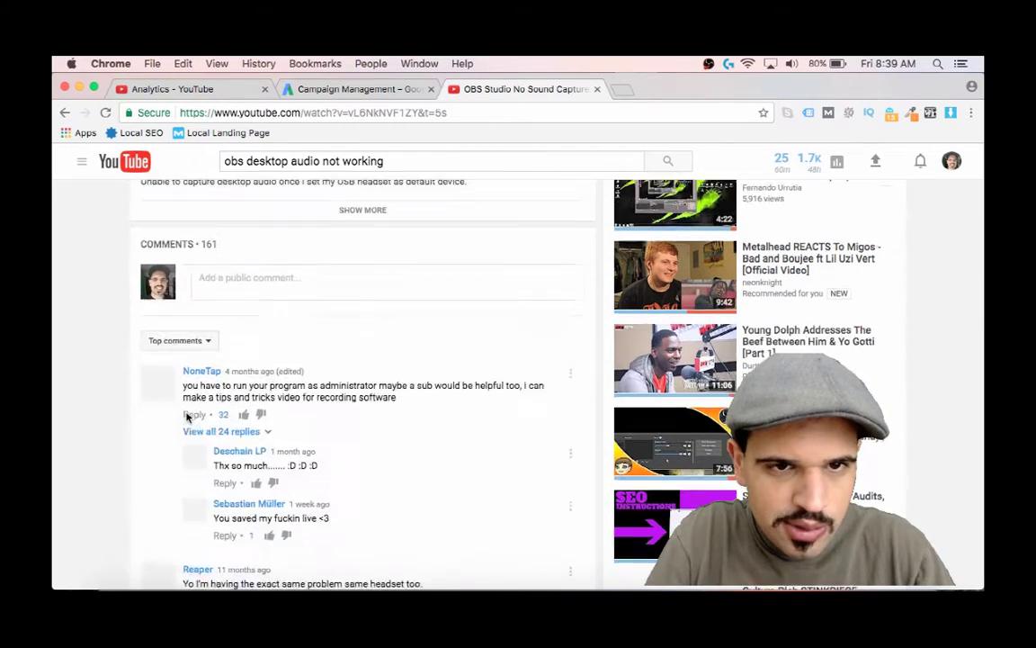
{"action": "scroll", "coordinate": [187, 417], "scroll_direction": "down", "scroll_amount": 15}
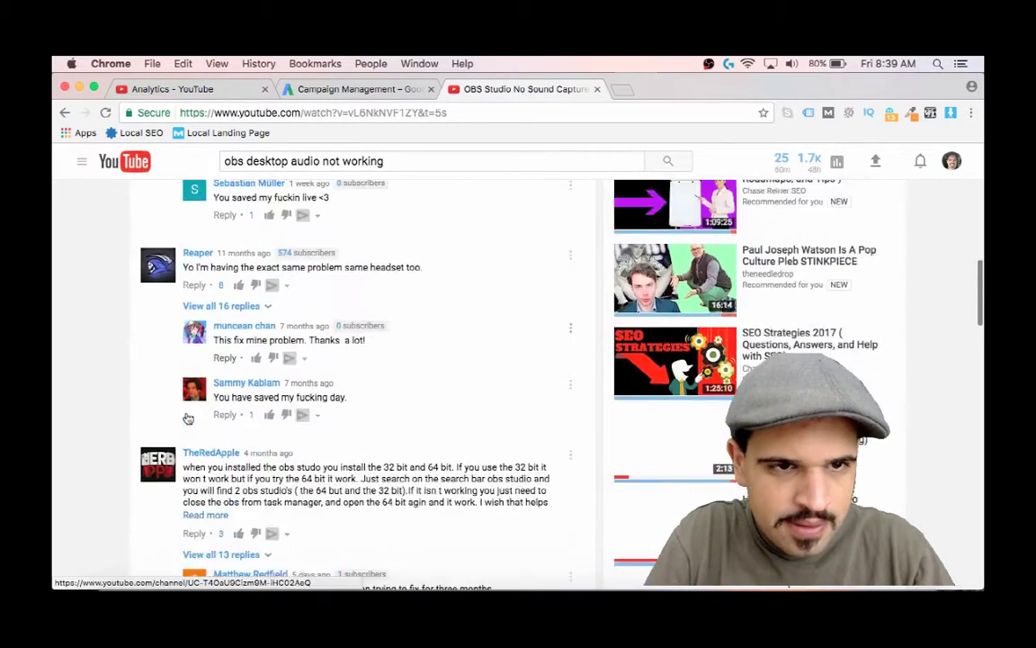
{"action": "scroll", "coordinate": [187, 416], "scroll_direction": "down", "scroll_amount": 15}
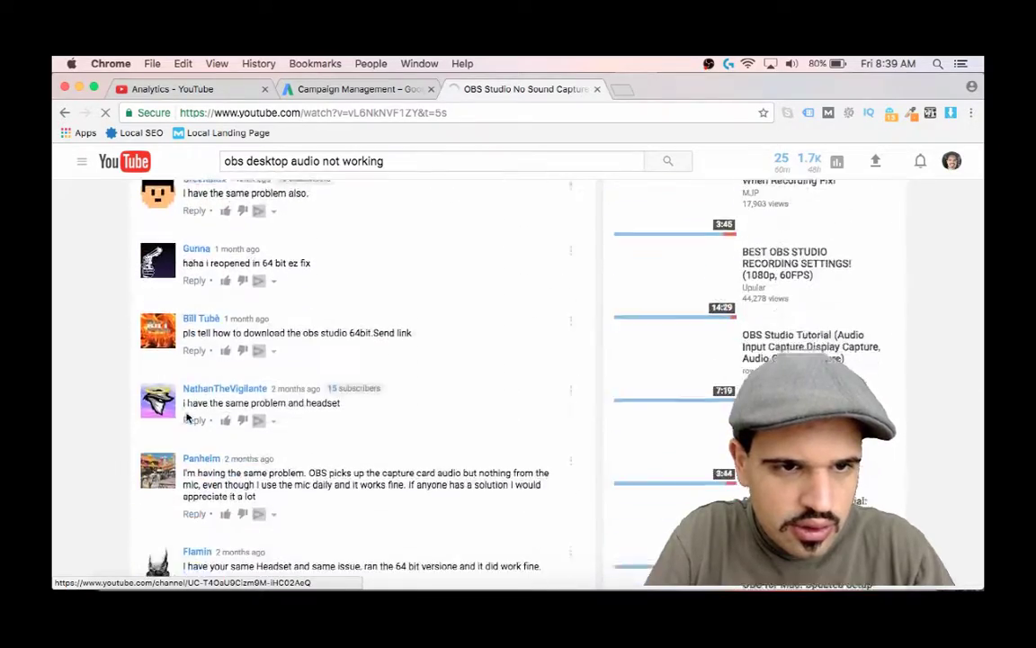
{"action": "scroll", "coordinate": [187, 417], "scroll_direction": "down", "scroll_amount": 10}
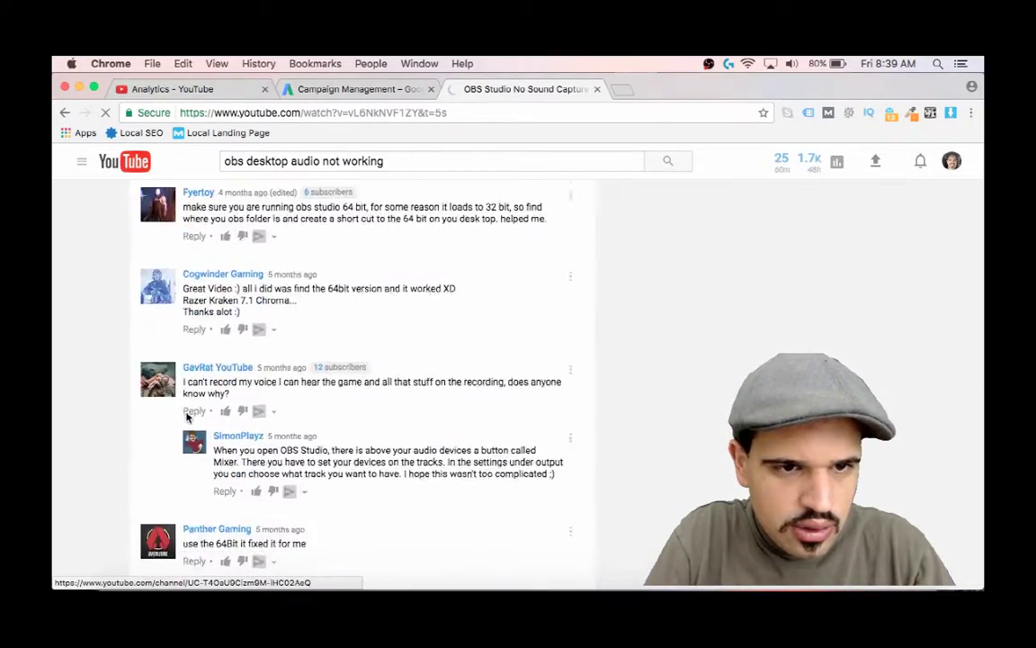
{"action": "scroll", "coordinate": [188, 417], "scroll_direction": "up", "scroll_amount": 7}
{"action": "scroll", "coordinate": [187, 416], "scroll_direction": "up", "scroll_amount": 20}
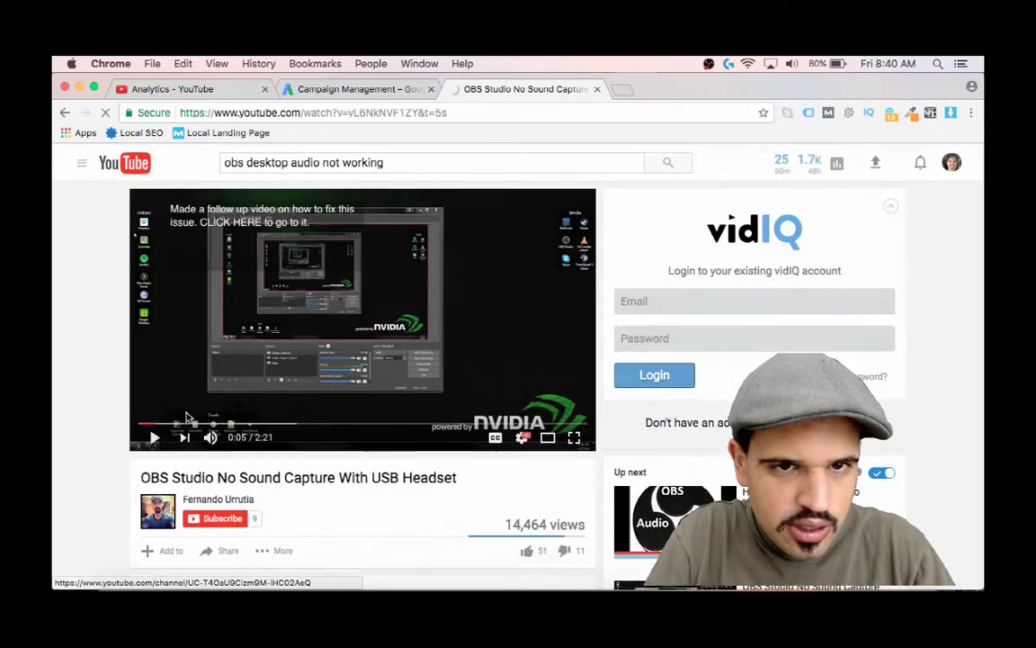
{"action": "scroll", "coordinate": [243, 553], "scroll_direction": "down", "scroll_amount": 2}
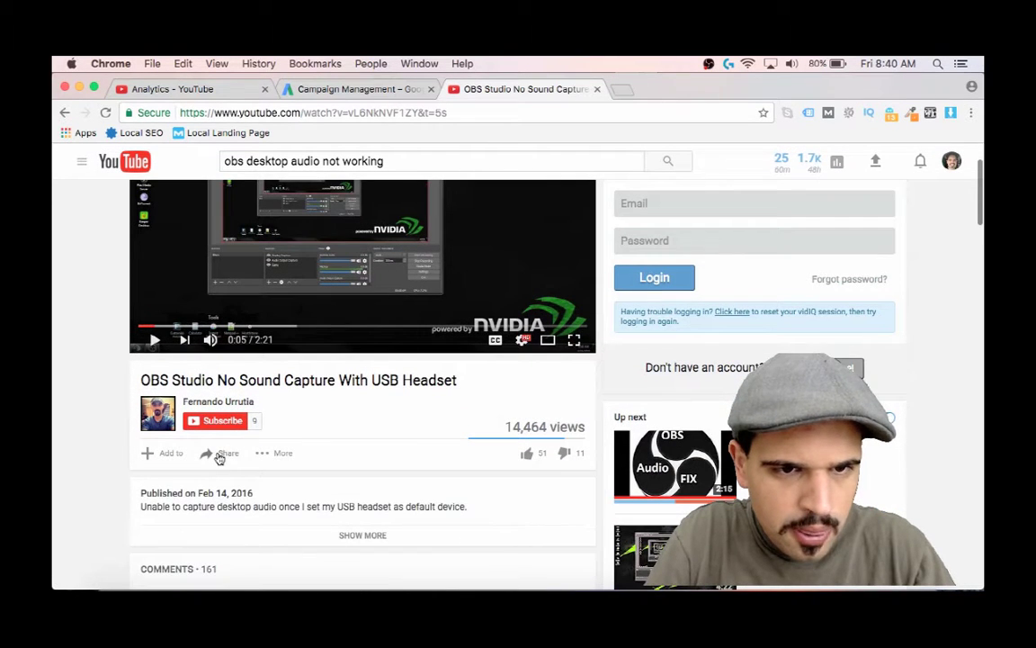
{"action": "left_click", "coordinate": [220, 453]}
{"action": "key", "text": "super+c"}
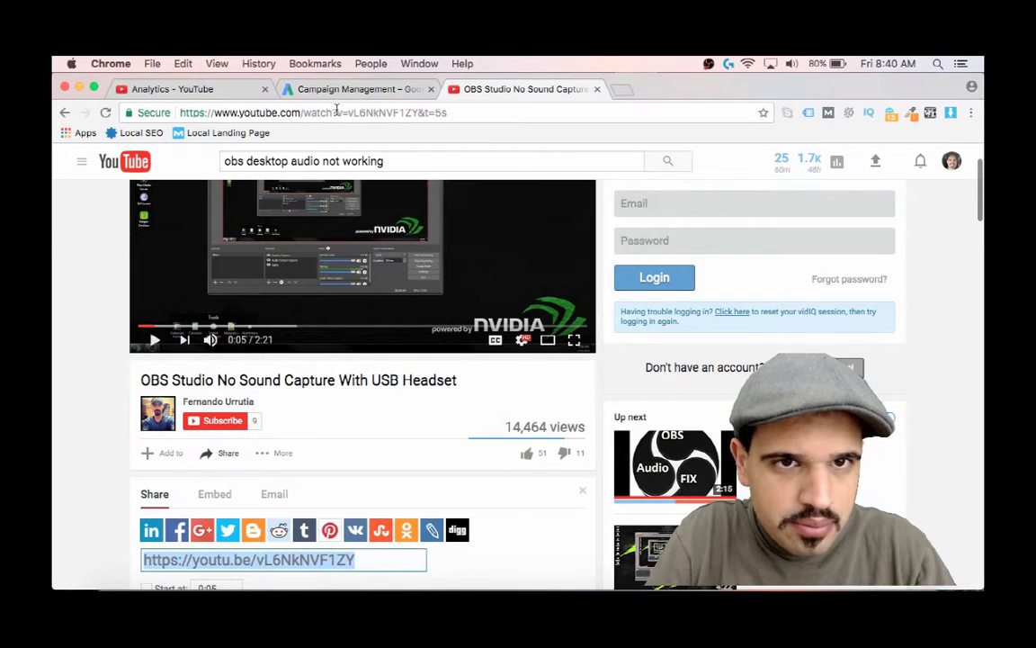
{"action": "left_click", "coordinate": [342, 89]}
{"action": "key", "text": "Return"}
{"action": "key", "text": "super+v"}
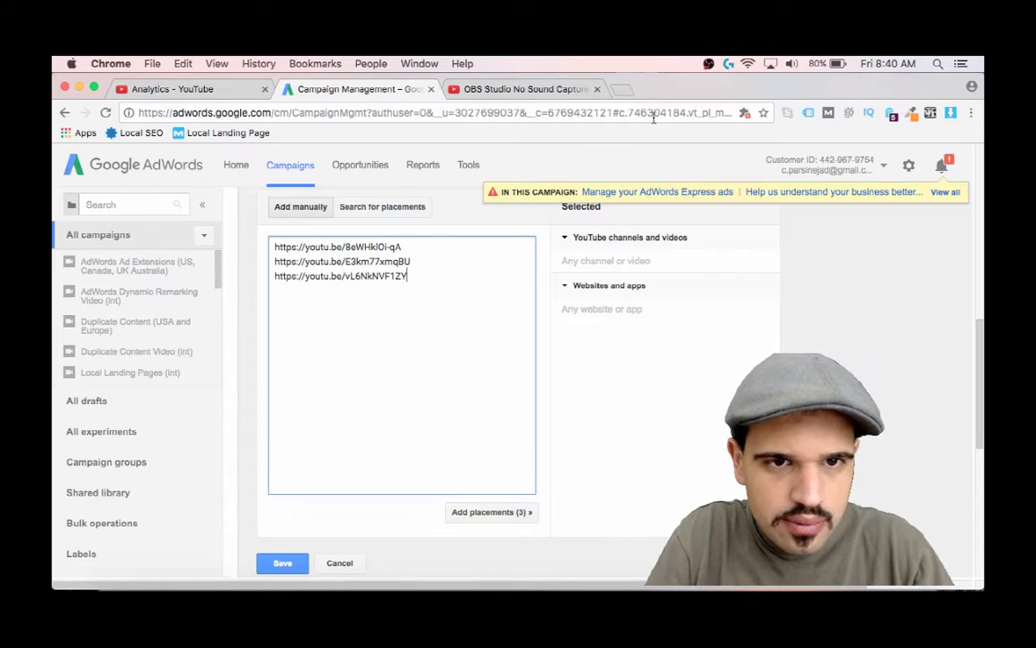
Step: Return to YouTube, load more comments under the USB headset video and expand the comment about loopback audio routing for Mac
{"action": "left_click", "coordinate": [575, 89]}
{"action": "scroll", "coordinate": [617, 404], "scroll_direction": "down", "scroll_amount": 2}
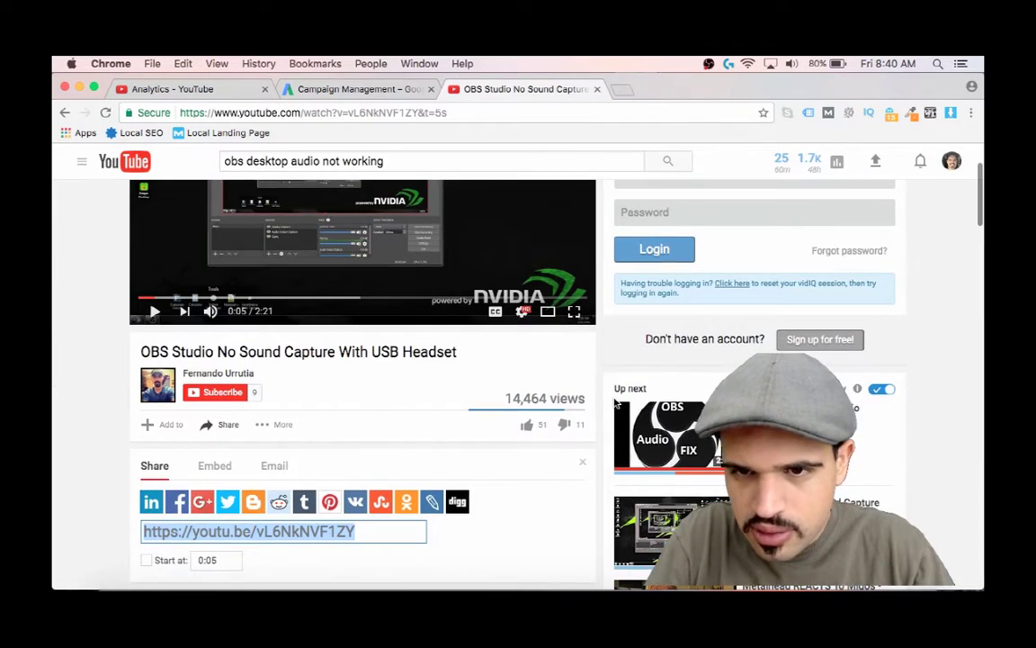
{"action": "scroll", "coordinate": [617, 404], "scroll_direction": "down", "scroll_amount": 15}
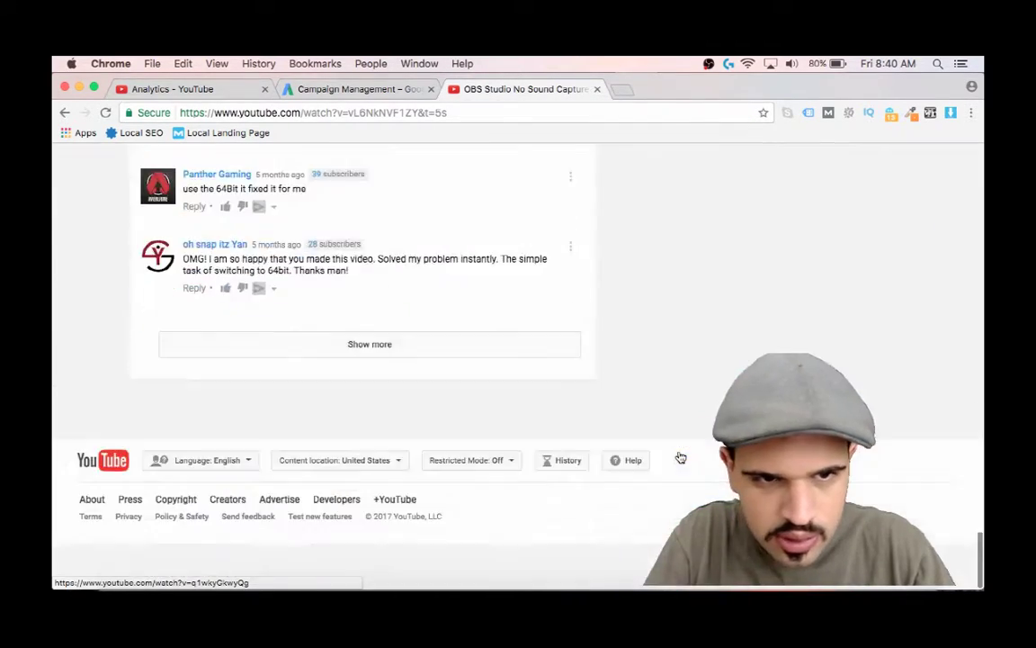
{"action": "scroll", "coordinate": [317, 331], "scroll_direction": "up", "scroll_amount": 1}
{"action": "left_click", "coordinate": [386, 393]}
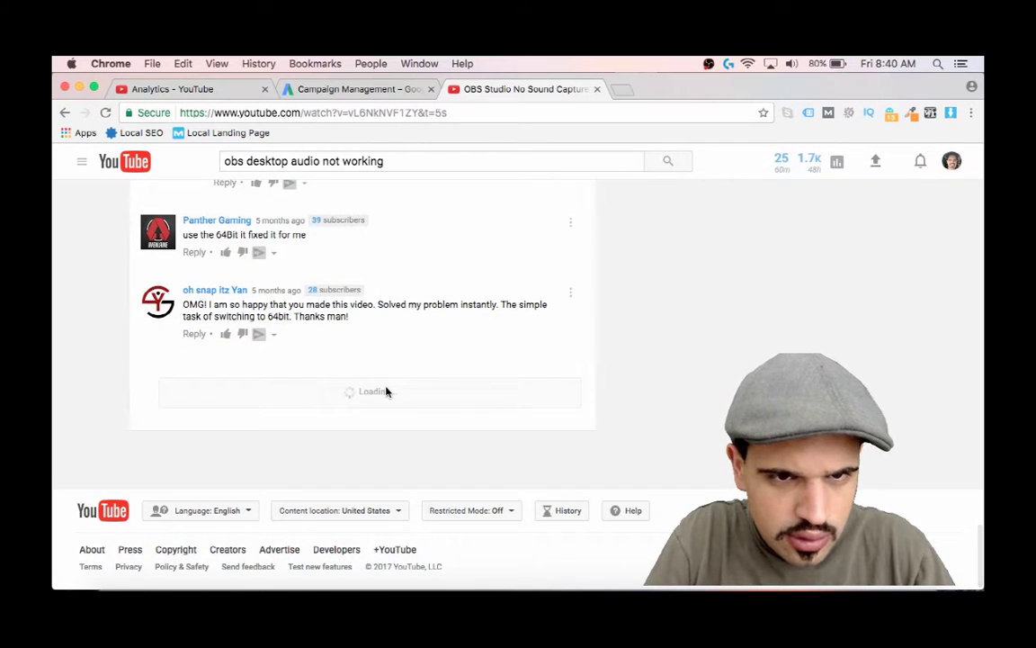
{"action": "scroll", "coordinate": [413, 366], "scroll_direction": "down", "scroll_amount": 1}
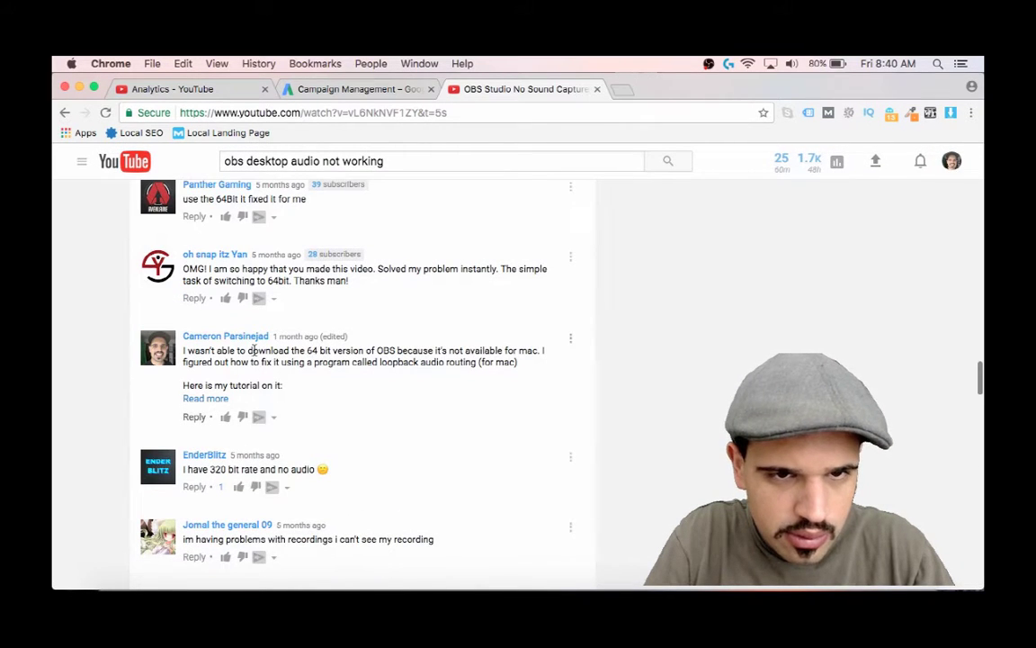
{"action": "left_click", "coordinate": [205, 398]}
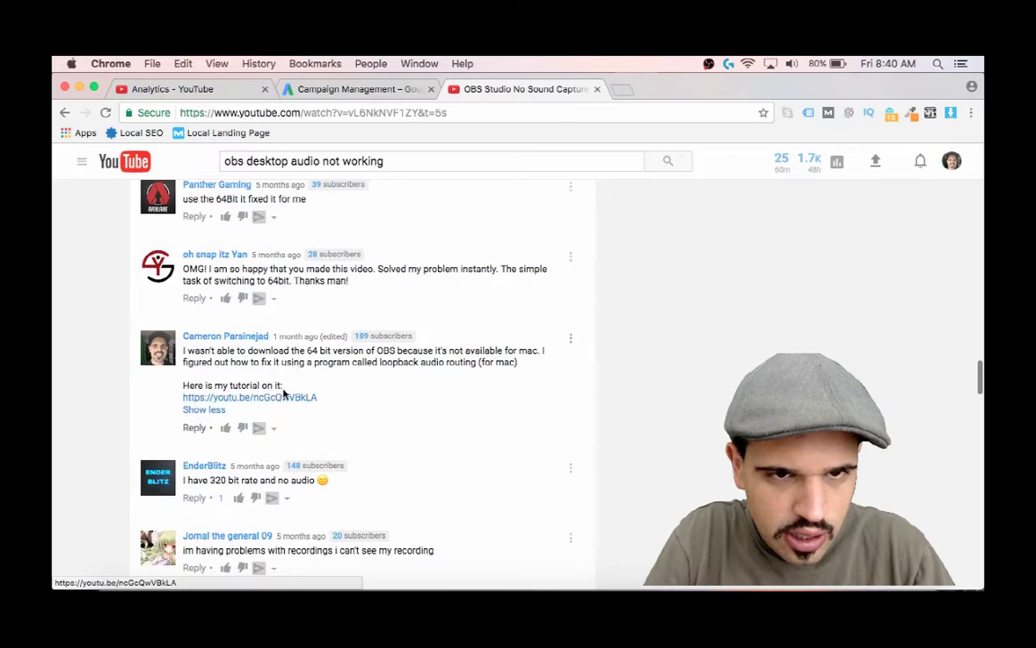
{"action": "scroll", "coordinate": [284, 393], "scroll_direction": "down", "scroll_amount": 2}
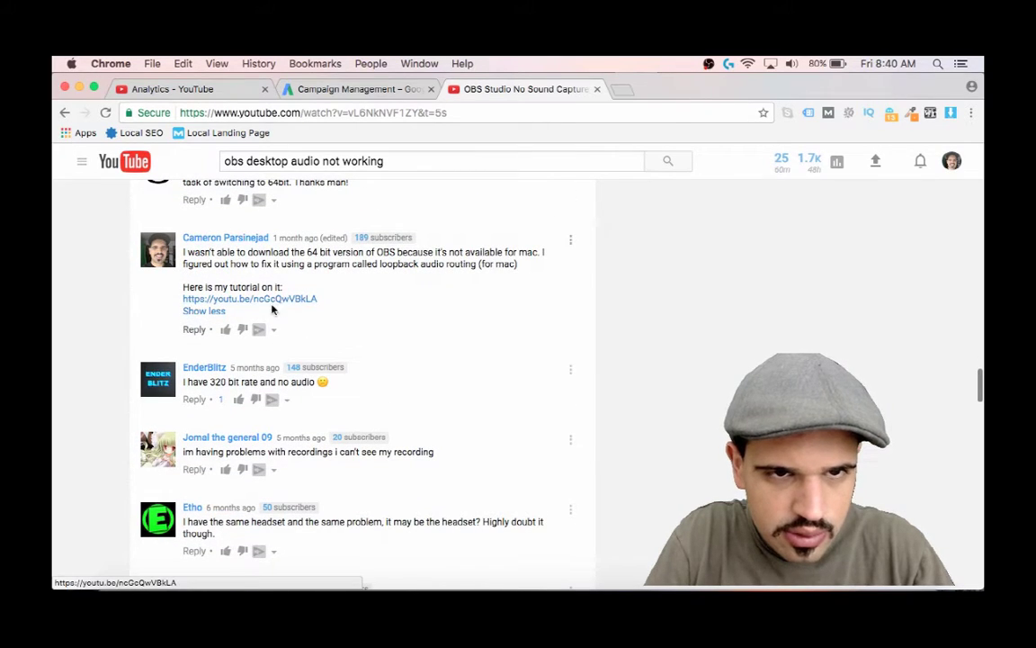
{"action": "scroll", "coordinate": [478, 340], "scroll_direction": "up", "scroll_amount": 5}
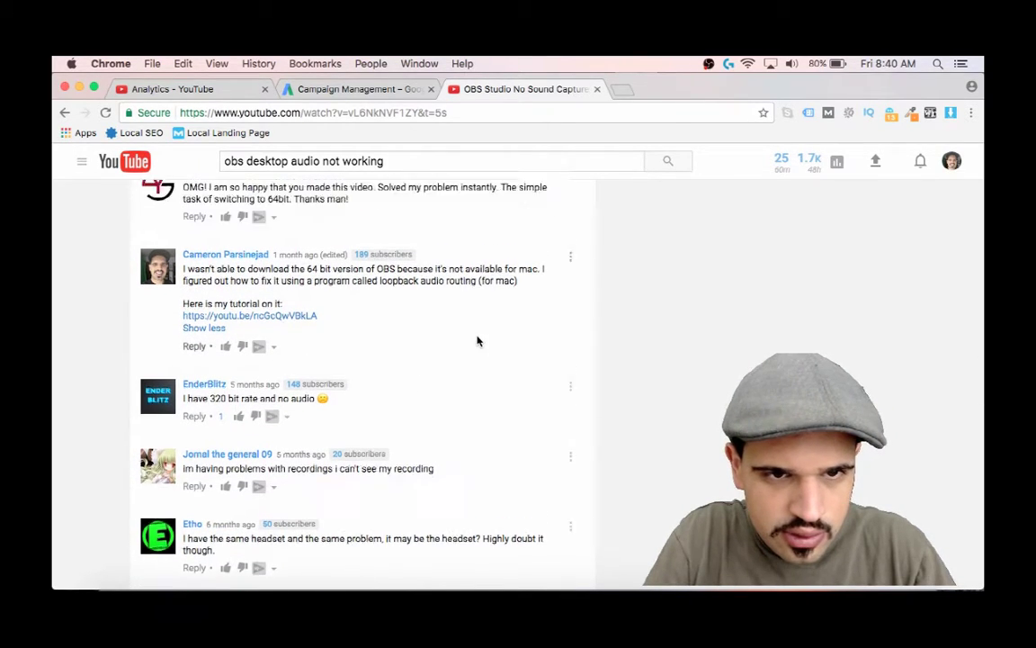
{"action": "scroll", "coordinate": [478, 340], "scroll_direction": "up", "scroll_amount": 10}
Step: Look through the related videos and open "Tech Solution | OBS No Desktop Audio Fix (No Gameplay when Streaming)"
{"action": "scroll", "coordinate": [478, 340], "scroll_direction": "down", "scroll_amount": 5}
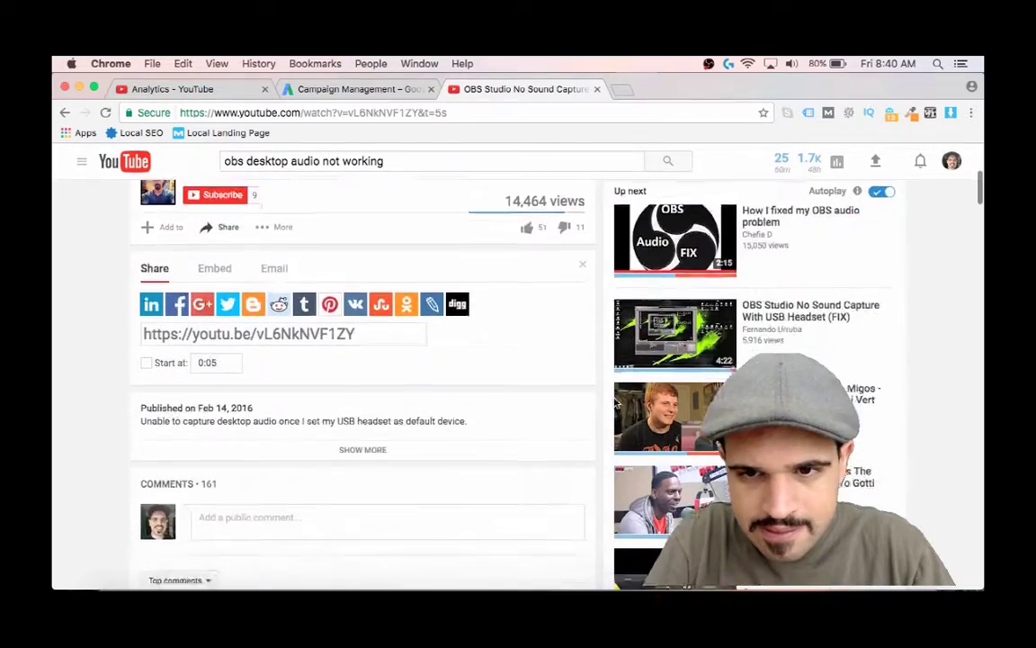
{"action": "scroll", "coordinate": [615, 404], "scroll_direction": "down", "scroll_amount": 2}
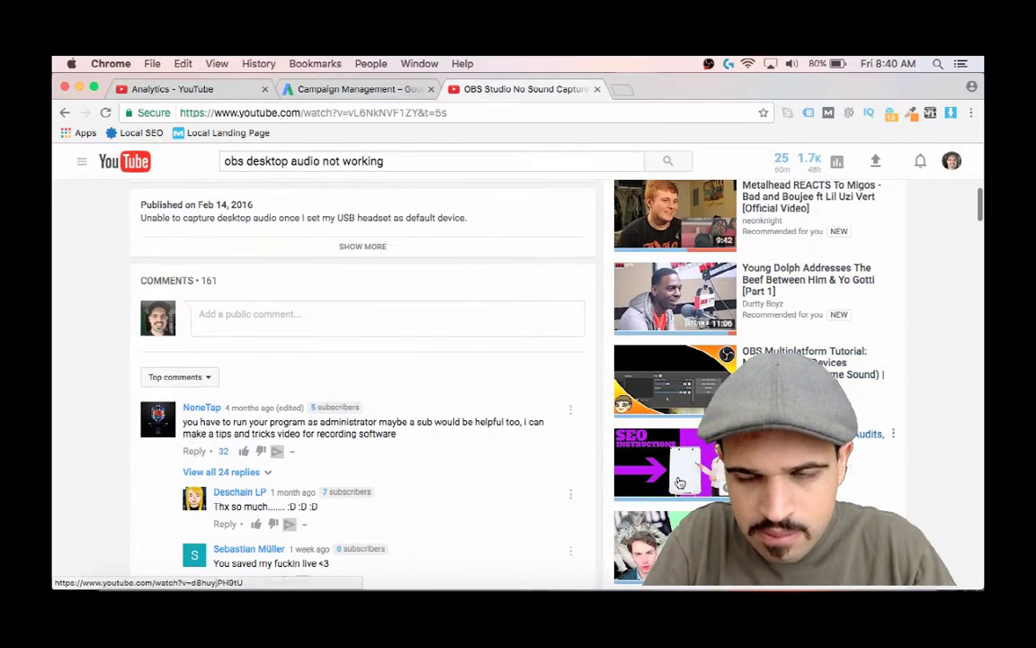
{"action": "scroll", "coordinate": [615, 404], "scroll_direction": "down", "scroll_amount": 6}
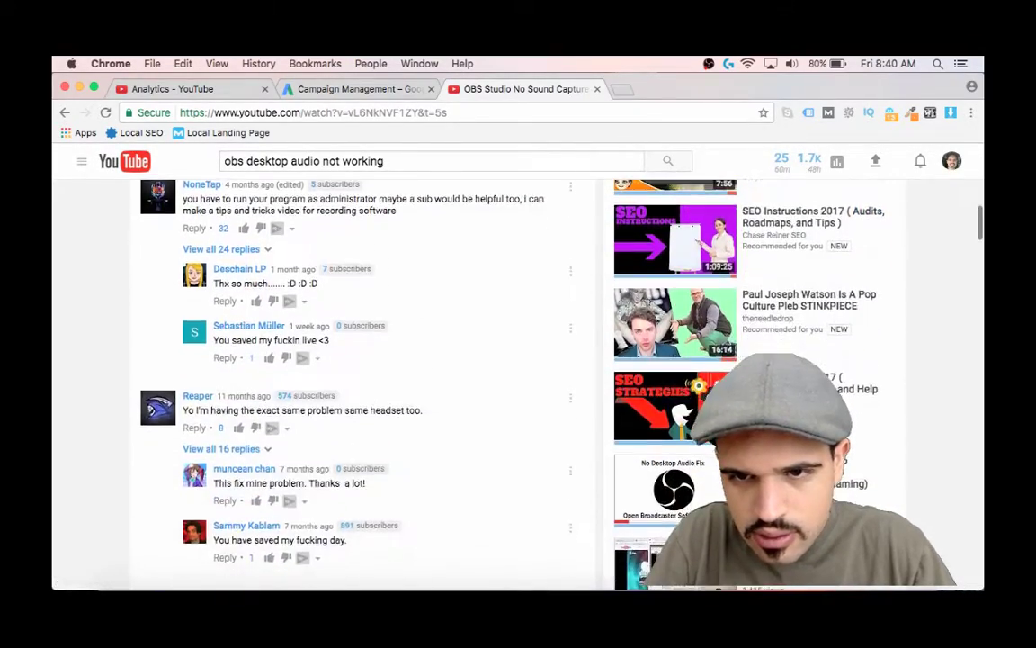
{"action": "left_click", "coordinate": [700, 466]}
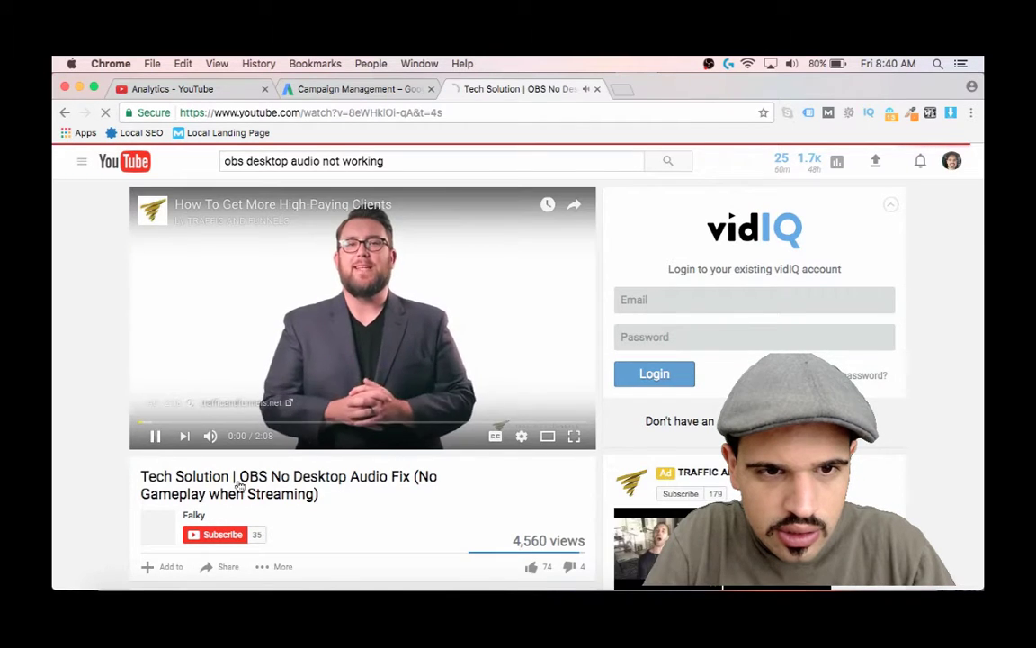
{"action": "scroll", "coordinate": [325, 504], "scroll_direction": "down", "scroll_amount": 5}
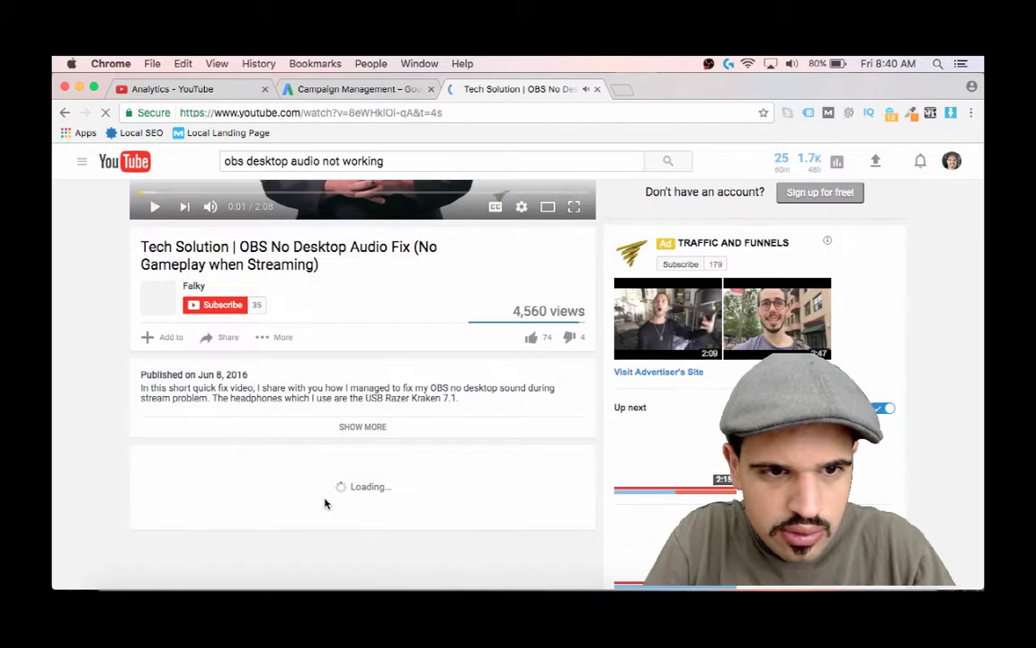
{"action": "left_click", "coordinate": [207, 340]}
{"action": "key", "text": "ctrl+c"}
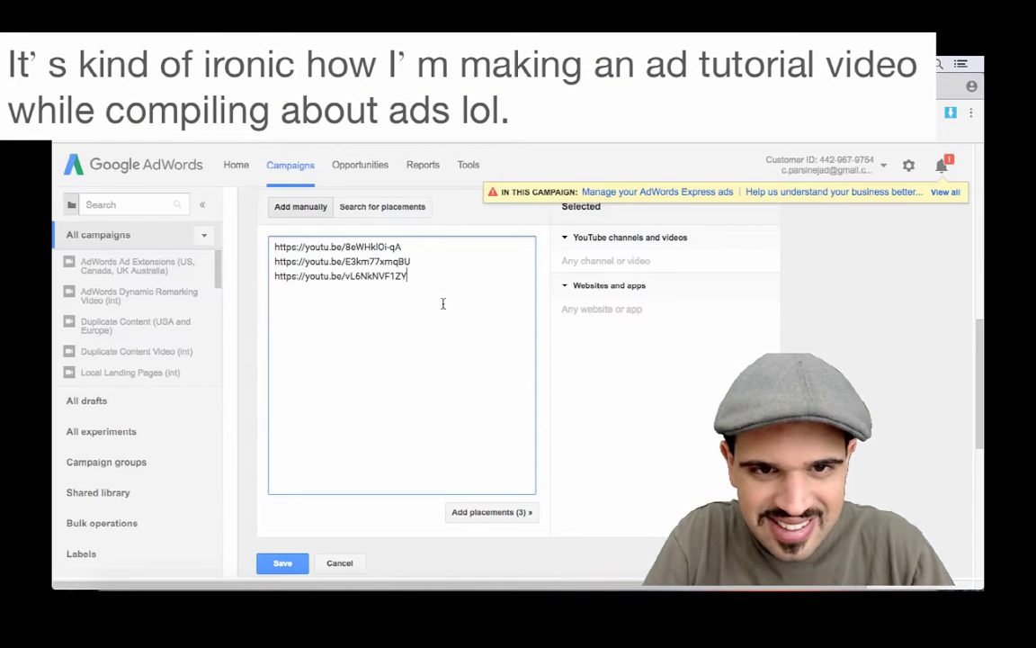
{"action": "key", "text": "Return"}
{"action": "key", "text": "ctrl+v"}
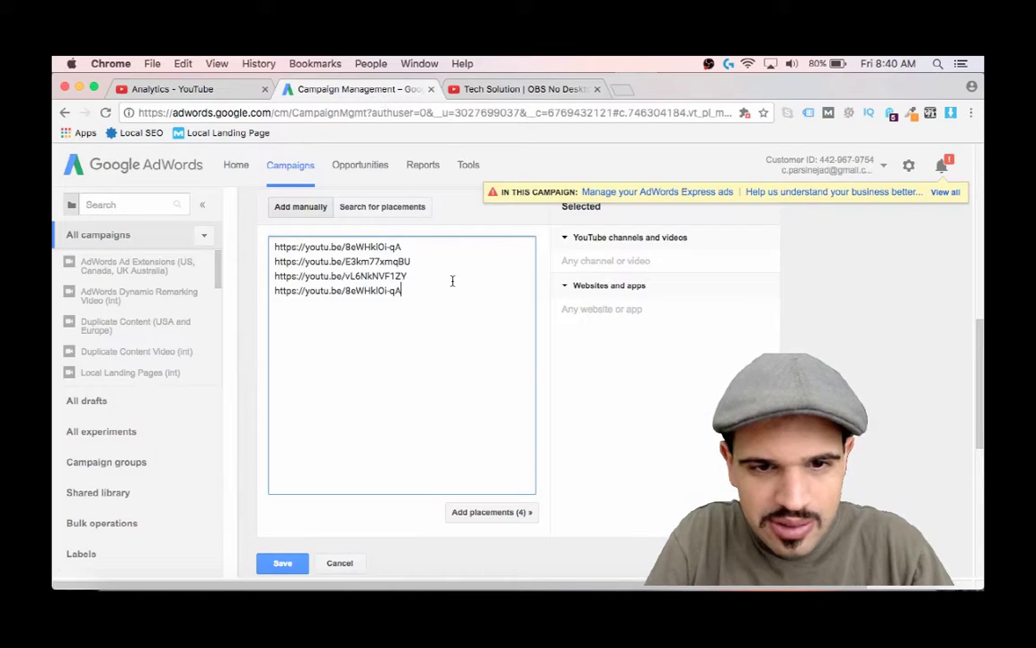
Step: Try to save the manual placements, and add the four entered video links to the campaign's selected placements
{"action": "scroll", "coordinate": [452, 283], "scroll_direction": "down", "scroll_amount": 3}
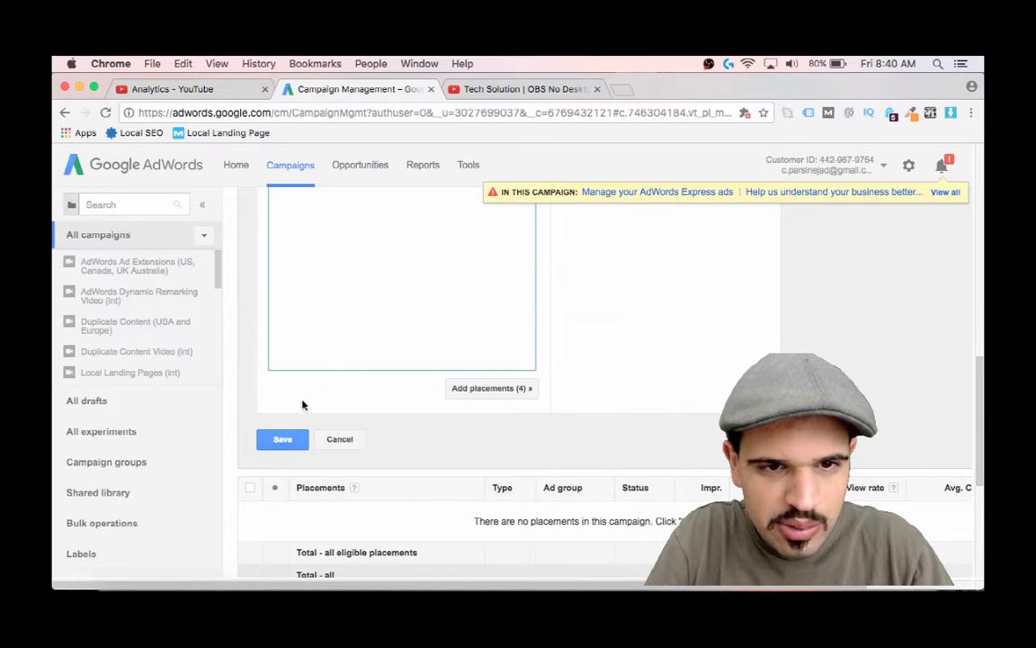
{"action": "left_click", "coordinate": [283, 440]}
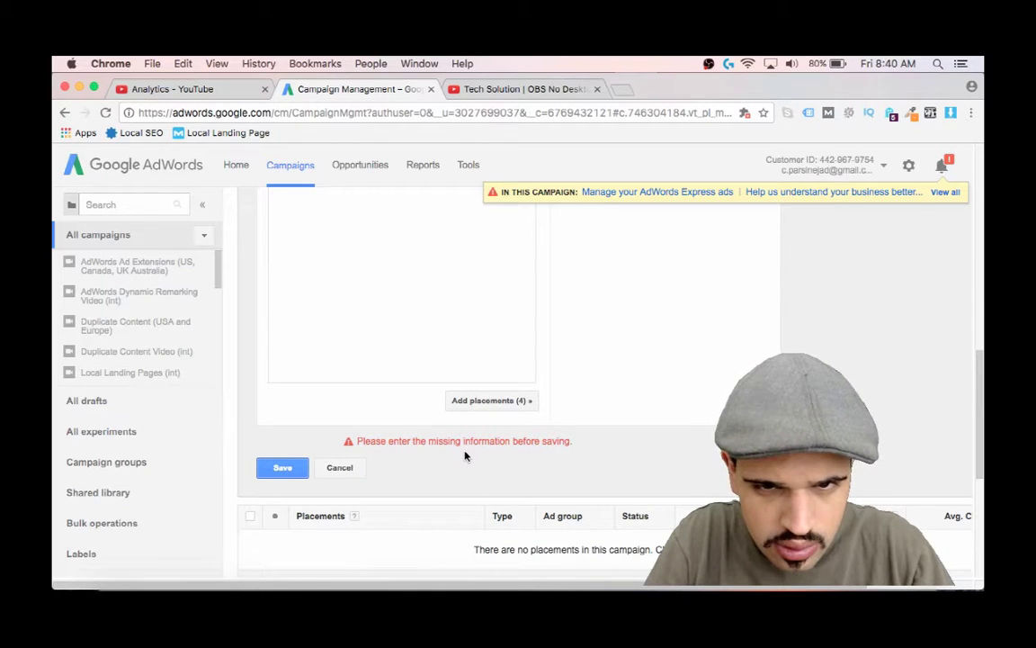
{"action": "scroll", "coordinate": [465, 455], "scroll_direction": "down", "scroll_amount": 1}
{"action": "scroll", "coordinate": [481, 459], "scroll_direction": "up", "scroll_amount": 2}
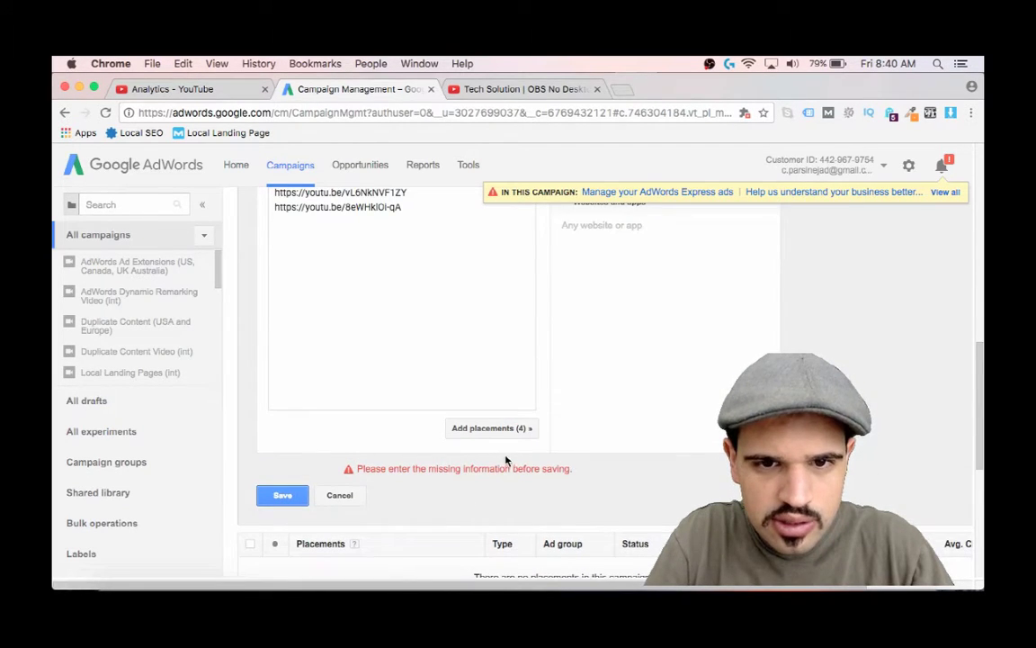
{"action": "left_click", "coordinate": [509, 435]}
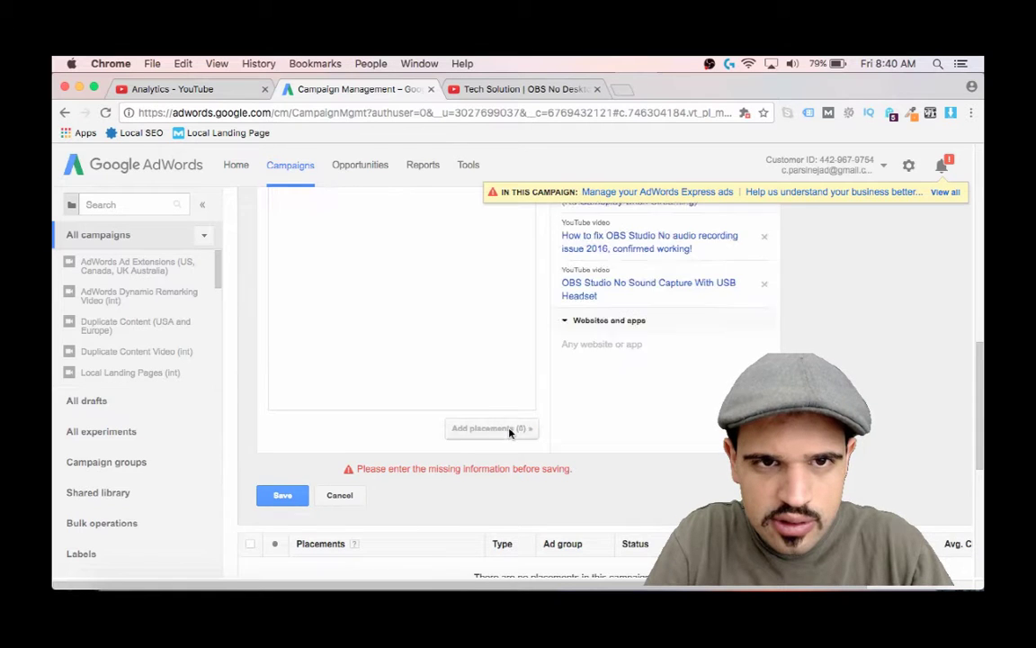
{"action": "scroll", "coordinate": [511, 430], "scroll_direction": "up", "scroll_amount": 3}
{"action": "scroll", "coordinate": [378, 434], "scroll_direction": "down", "scroll_amount": 4}
{"action": "scroll", "coordinate": [387, 423], "scroll_direction": "up", "scroll_amount": 4}
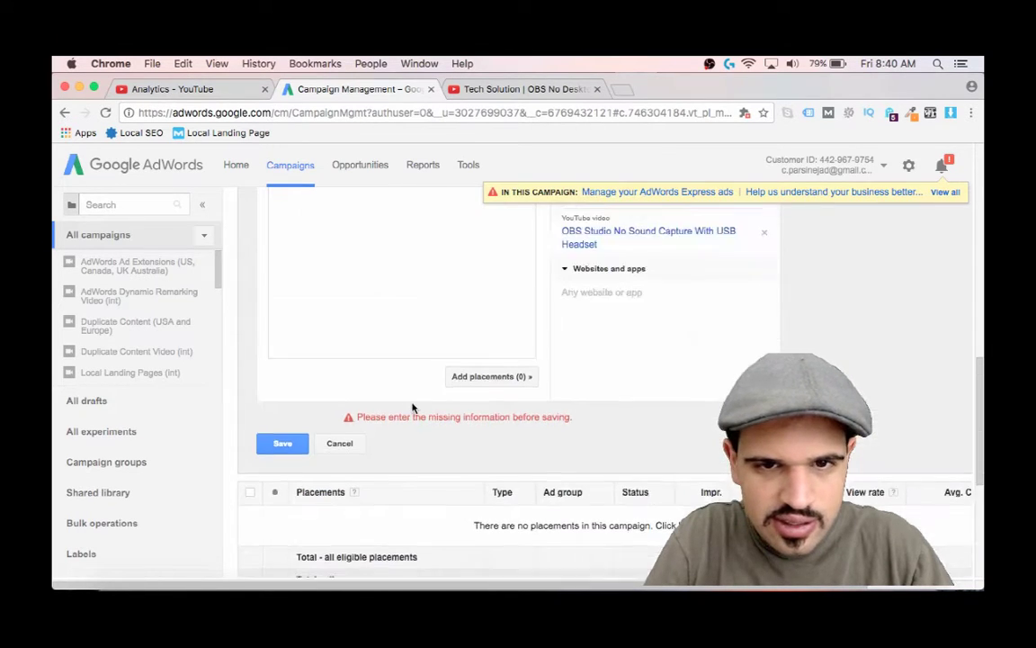
{"action": "scroll", "coordinate": [412, 407], "scroll_direction": "down", "scroll_amount": 3}
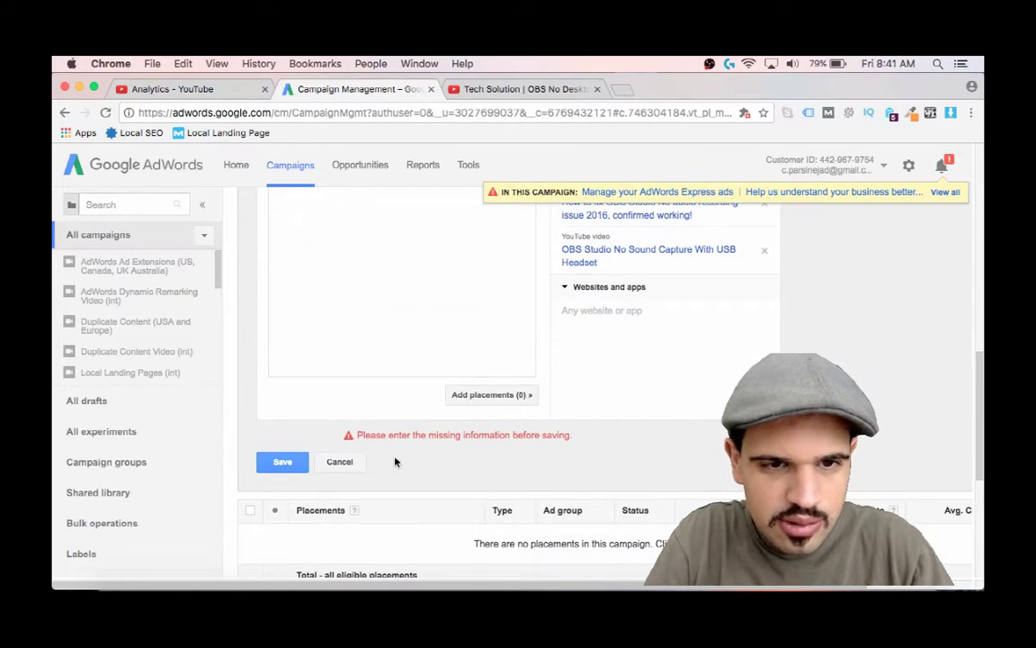
Step: Save the selected YouTube video placements to the OBS desktop Capture campaign and check the managed placements list
{"action": "left_click", "coordinate": [286, 462]}
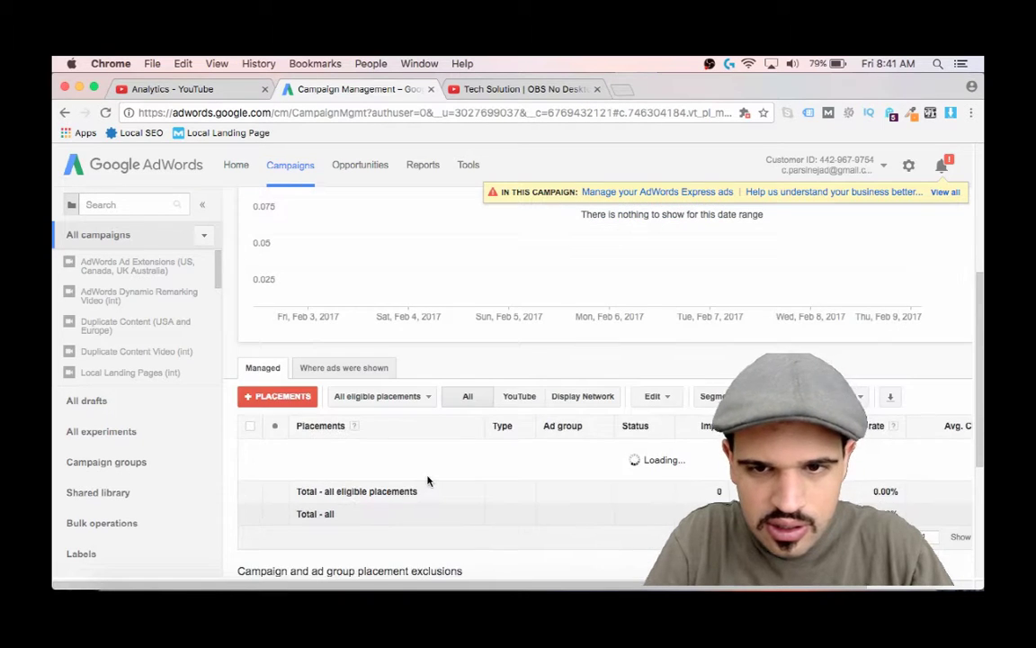
{"action": "scroll", "coordinate": [429, 481], "scroll_direction": "down", "scroll_amount": 2}
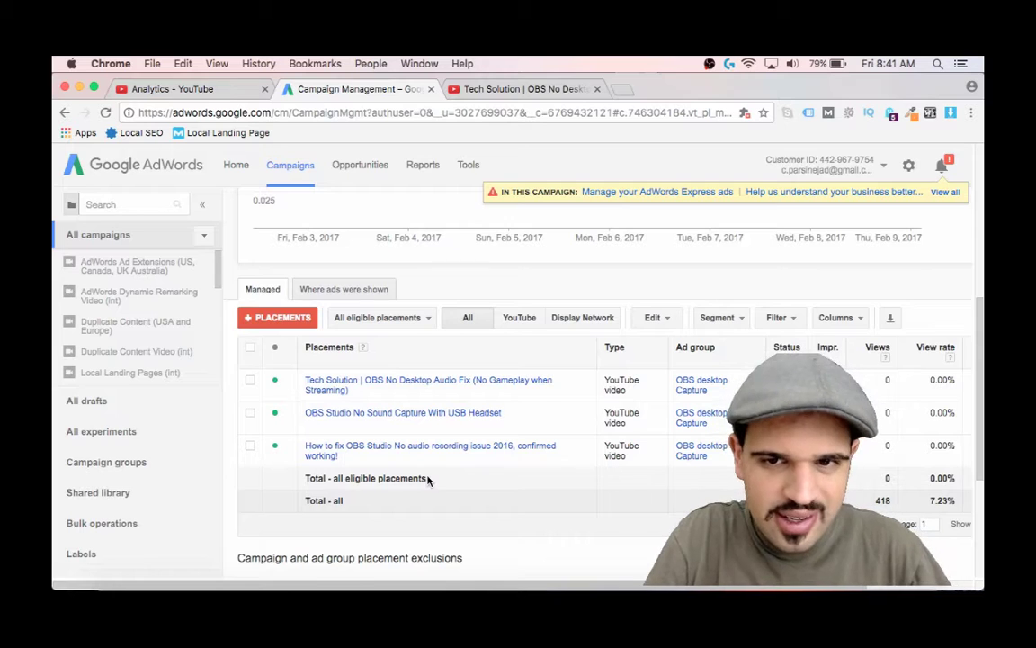
{"action": "scroll", "coordinate": [428, 480], "scroll_direction": "down", "scroll_amount": 1}
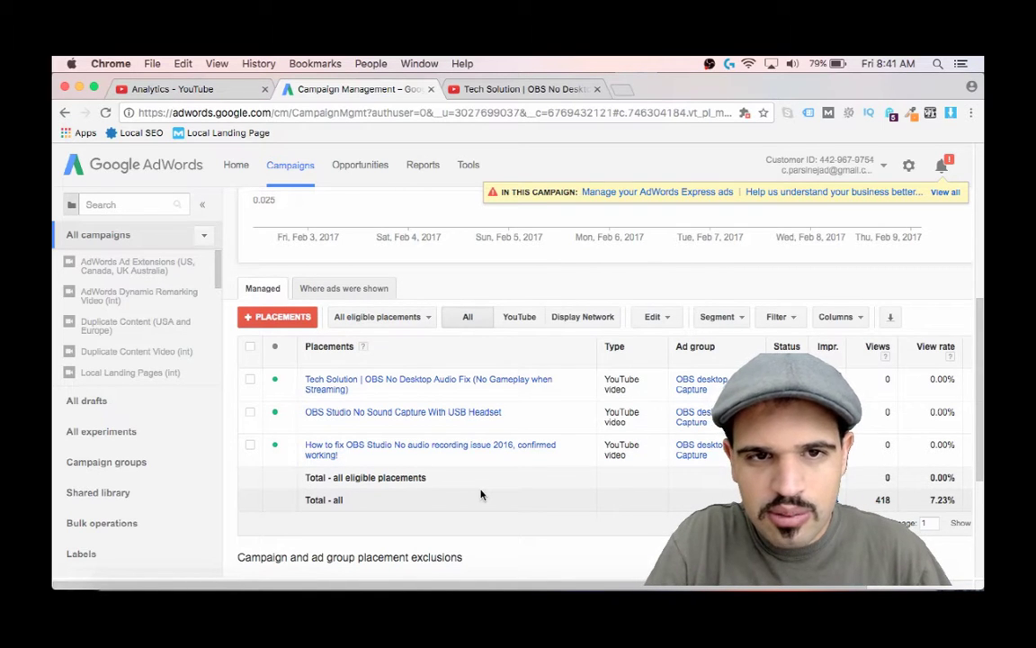
Step: Review the OBS desktop Capture campaign's placements page, including the views chart and the managed YouTube video placements
{"action": "scroll", "coordinate": [480, 493], "scroll_direction": "up", "scroll_amount": 4}
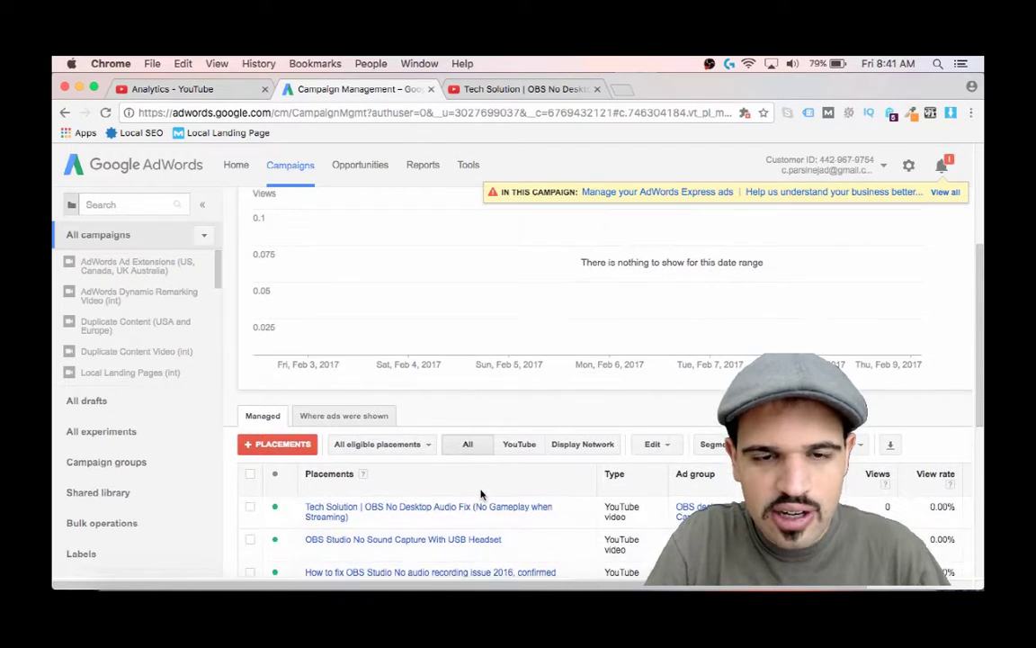
{"action": "scroll", "coordinate": [480, 493], "scroll_direction": "down", "scroll_amount": 3}
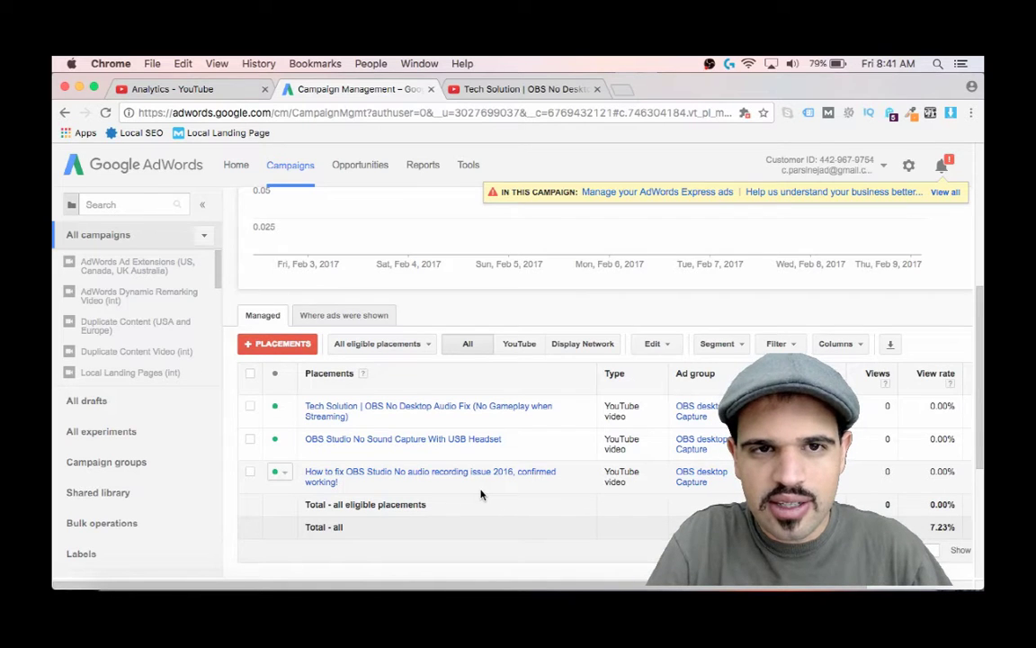
{"action": "scroll", "coordinate": [480, 493], "scroll_direction": "up", "scroll_amount": 5}
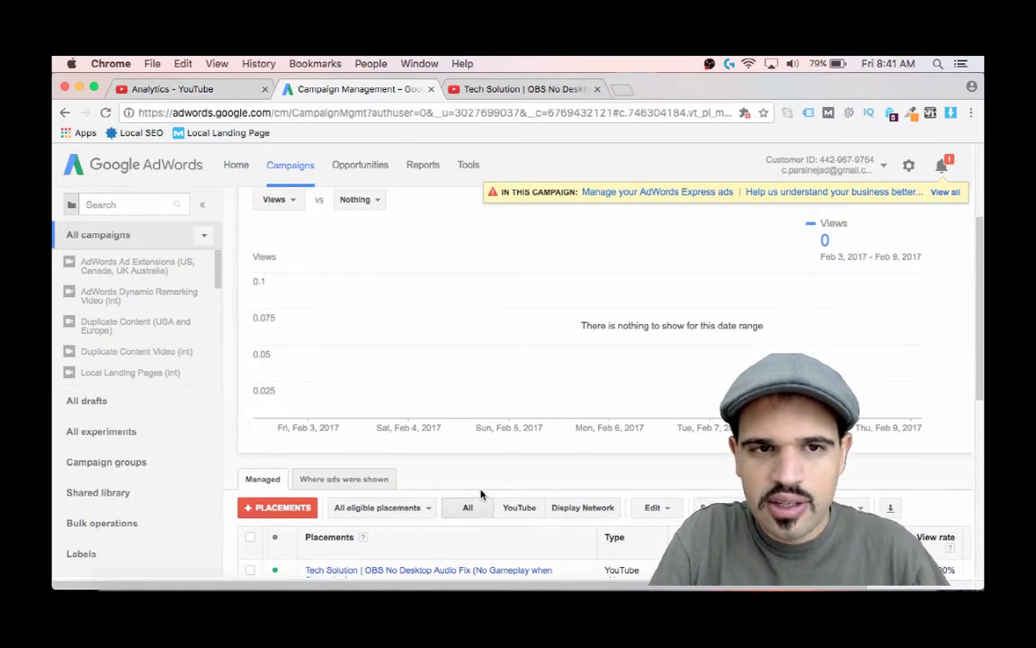
{"action": "scroll", "coordinate": [480, 493], "scroll_direction": "up", "scroll_amount": 2}
{"action": "scroll", "coordinate": [480, 493], "scroll_direction": "down", "scroll_amount": 5}
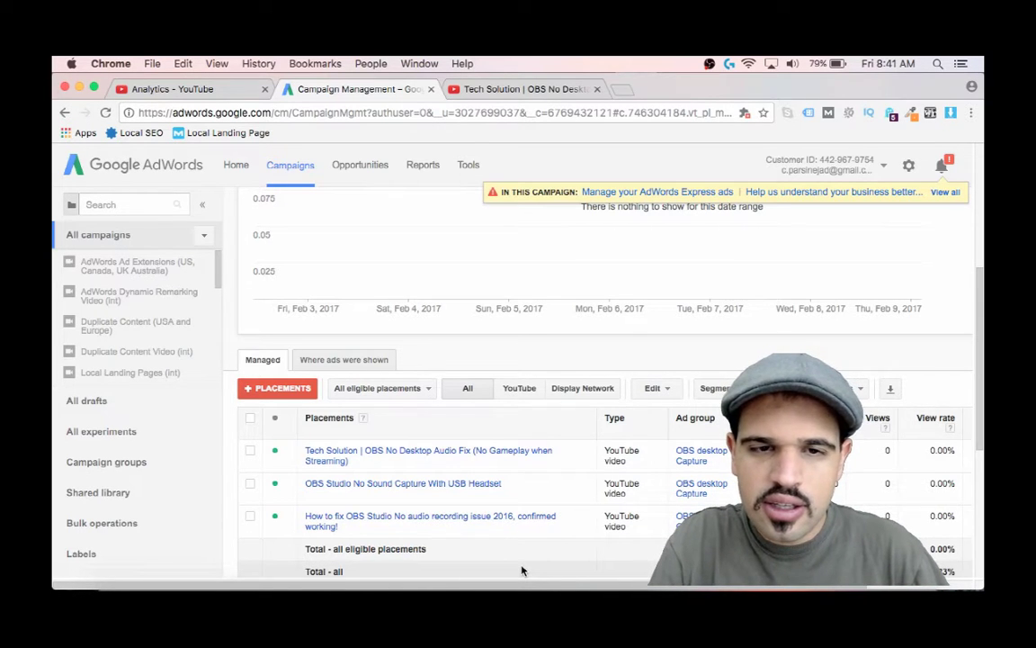
{"action": "scroll", "coordinate": [504, 494], "scroll_direction": "up", "scroll_amount": 2}
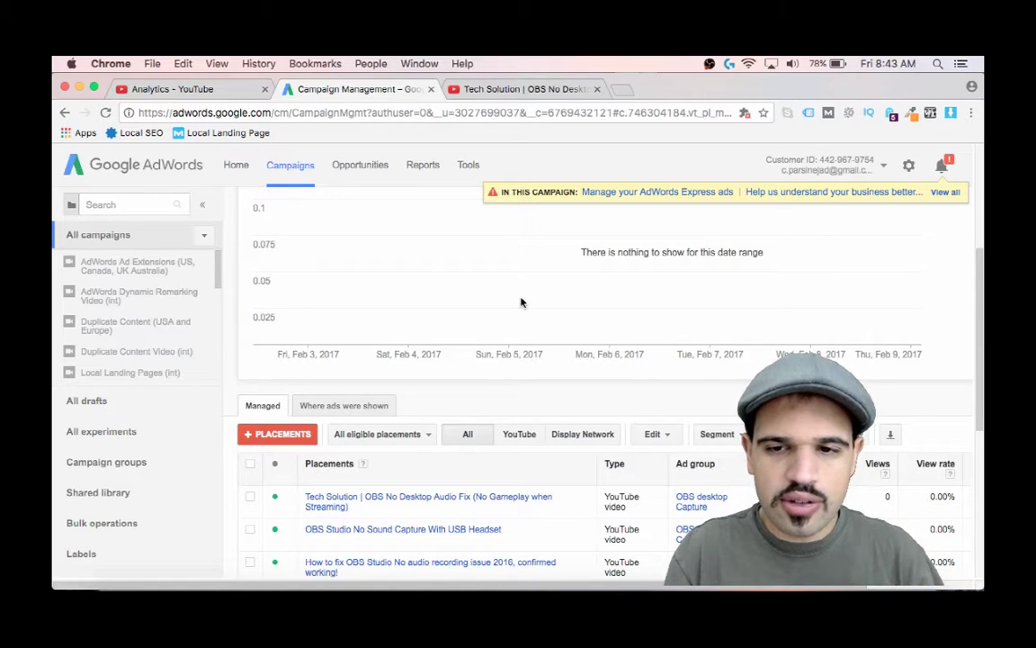
{"action": "scroll", "coordinate": [520, 302], "scroll_direction": "down", "scroll_amount": 2}
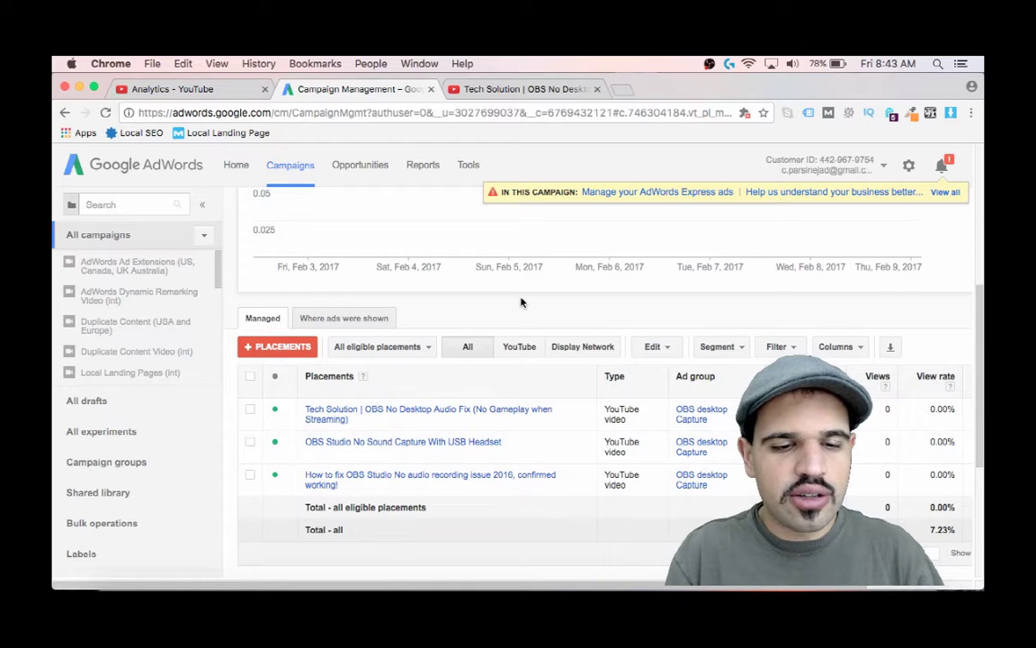
{"action": "scroll", "coordinate": [520, 302], "scroll_direction": "up", "scroll_amount": 7}
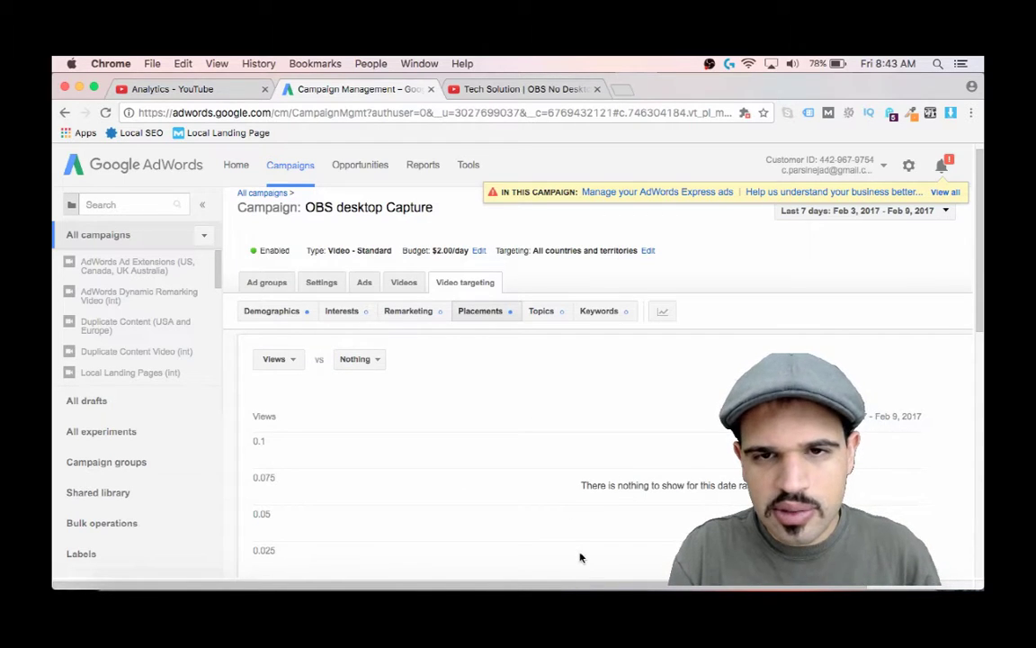
{"action": "scroll", "coordinate": [569, 503], "scroll_direction": "down", "scroll_amount": 6}
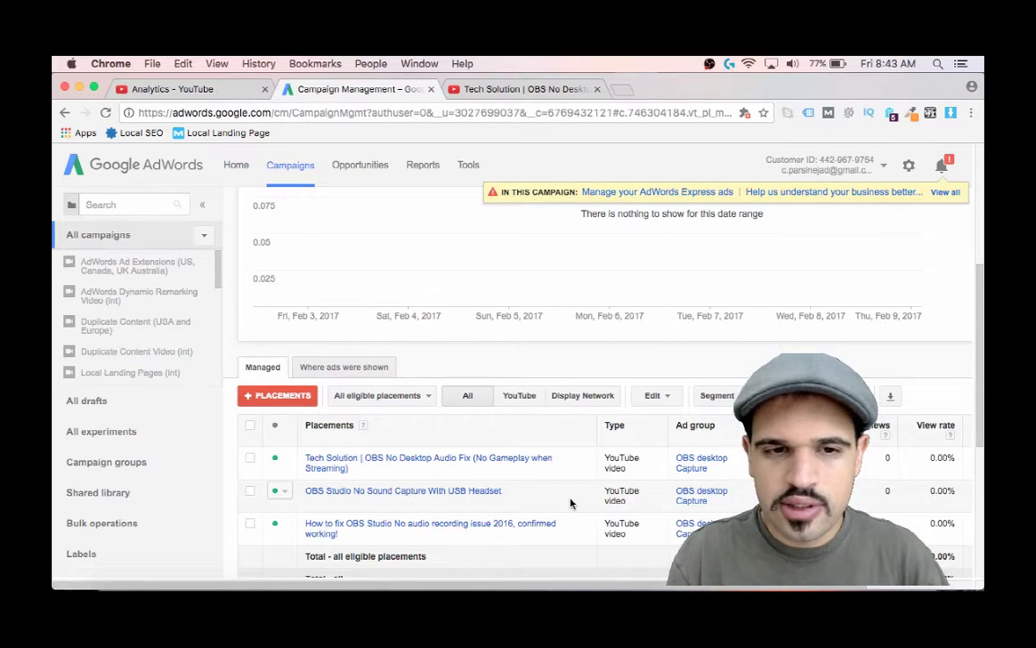
{"action": "scroll", "coordinate": [570, 503], "scroll_direction": "down", "scroll_amount": 2}
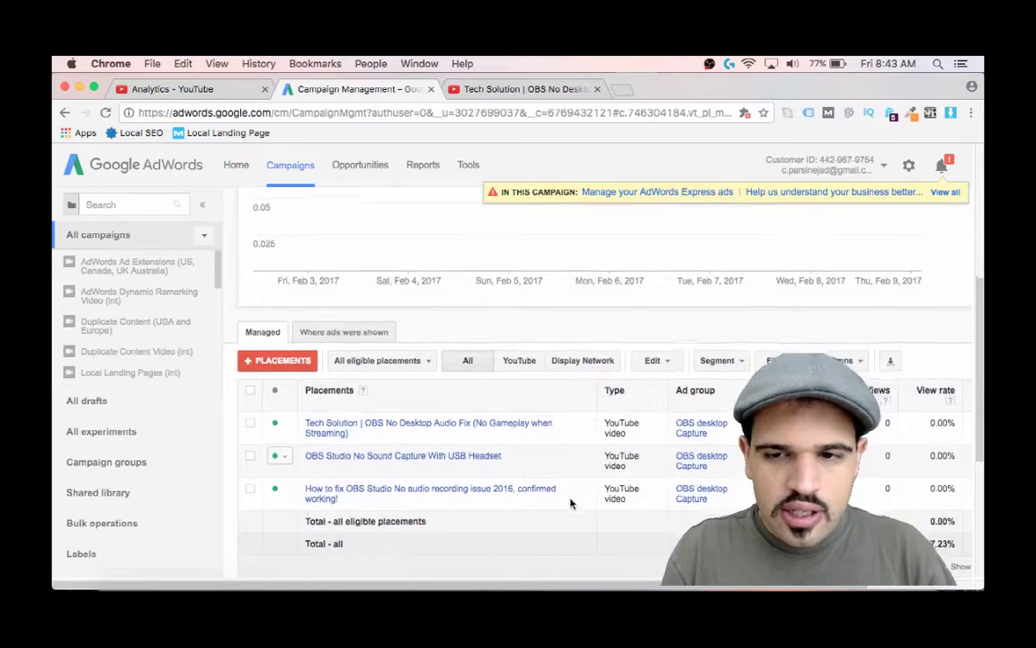
{"action": "scroll", "coordinate": [570, 503], "scroll_direction": "up", "scroll_amount": 3}
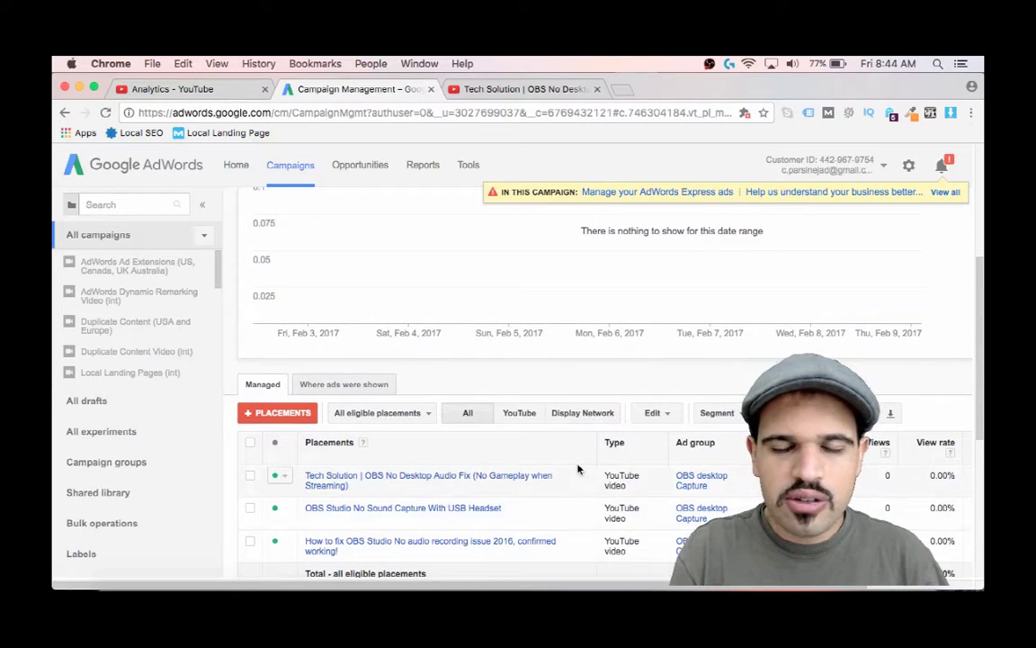
{"action": "scroll", "coordinate": [575, 490], "scroll_direction": "up", "scroll_amount": 6}
{"action": "scroll", "coordinate": [578, 467], "scroll_direction": "up", "scroll_amount": 1}
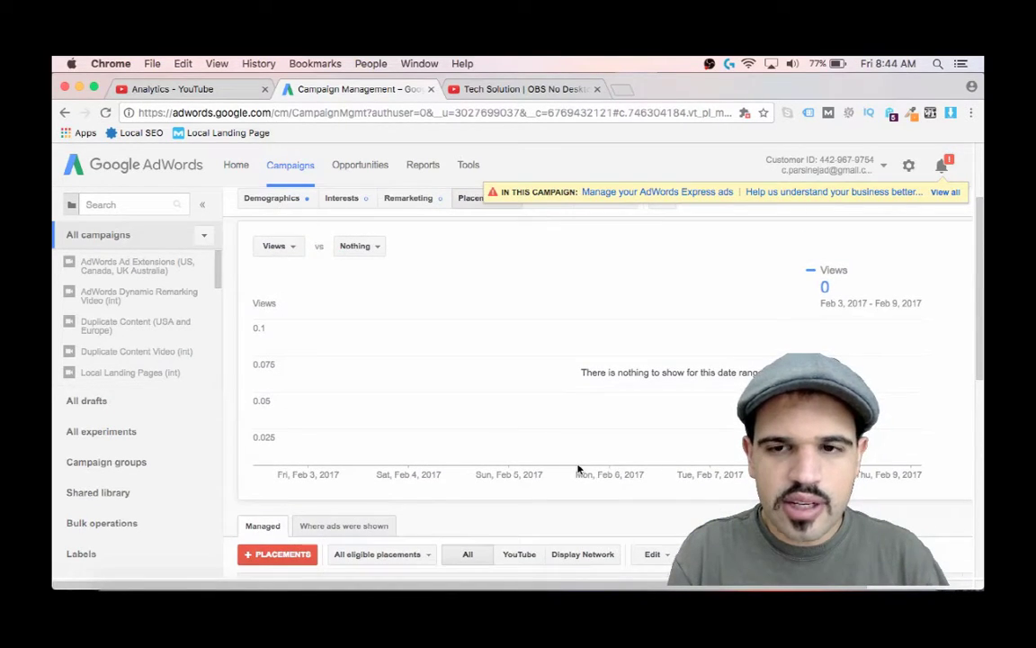